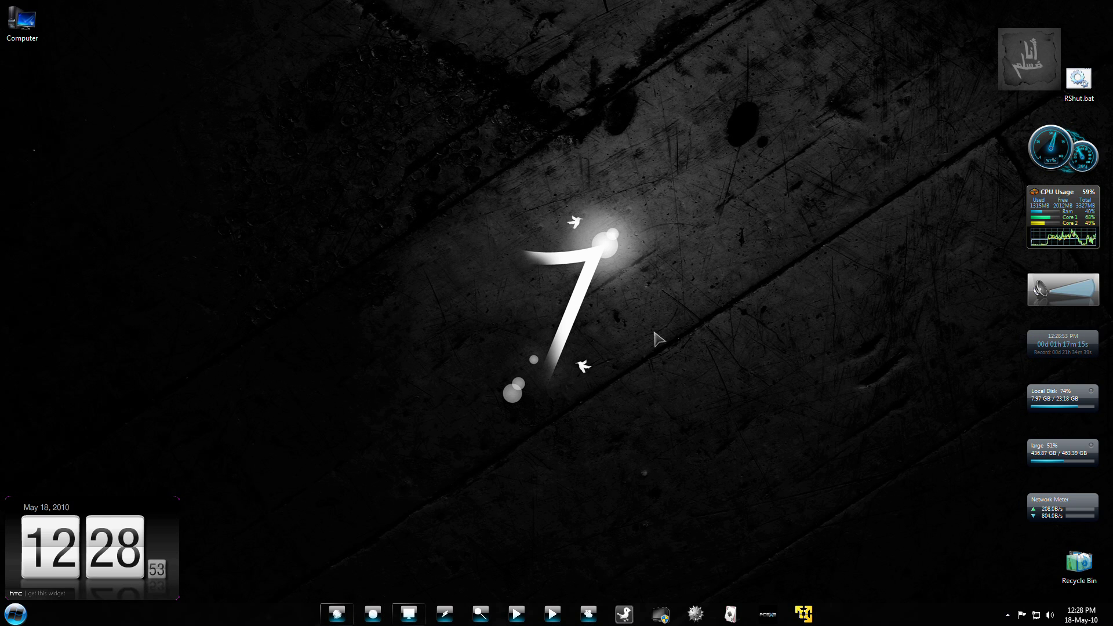
- Copy Screenshot.png and Screenshot-1.png from the large (D:) drive and paste them on the desktop using the Copy and Paste mouse gestures
left_click(409, 613)
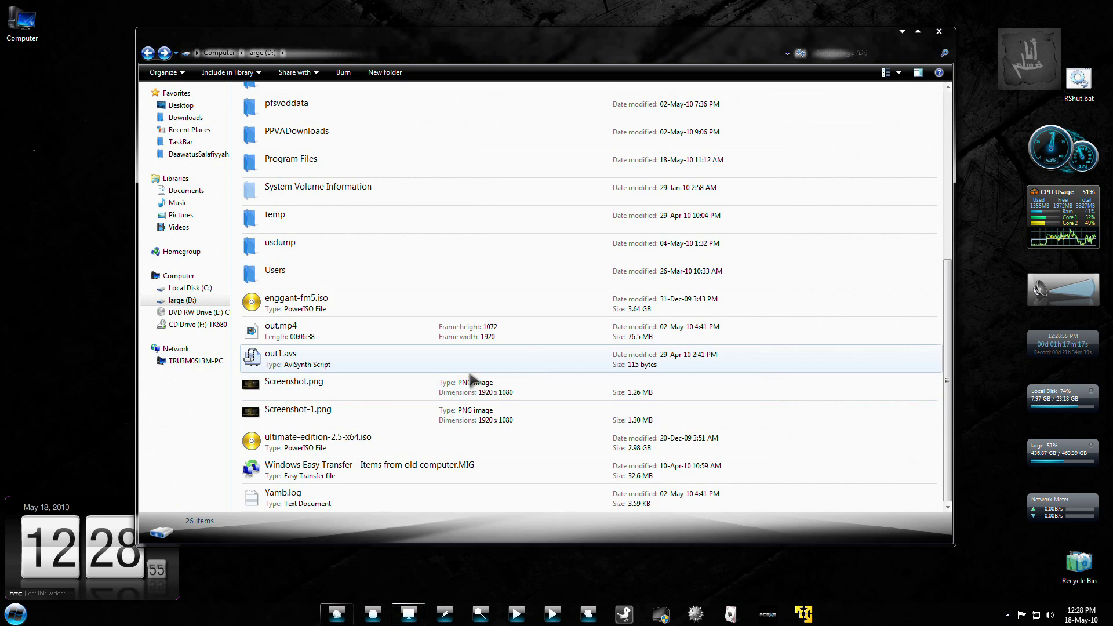
left_click(337, 382)
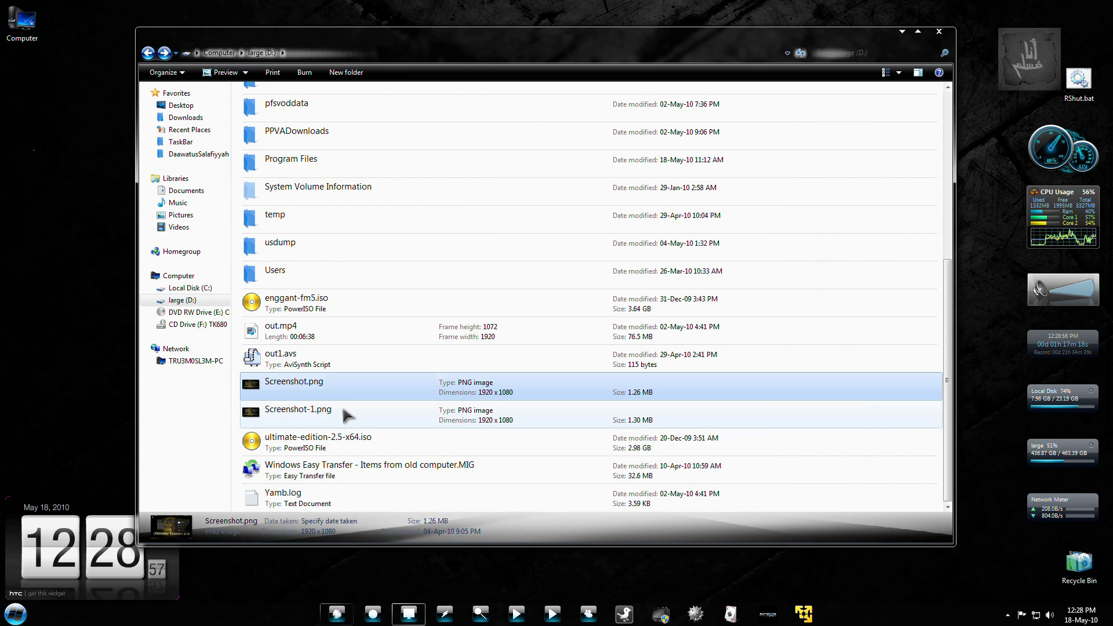
left_click(609, 409, "shift")
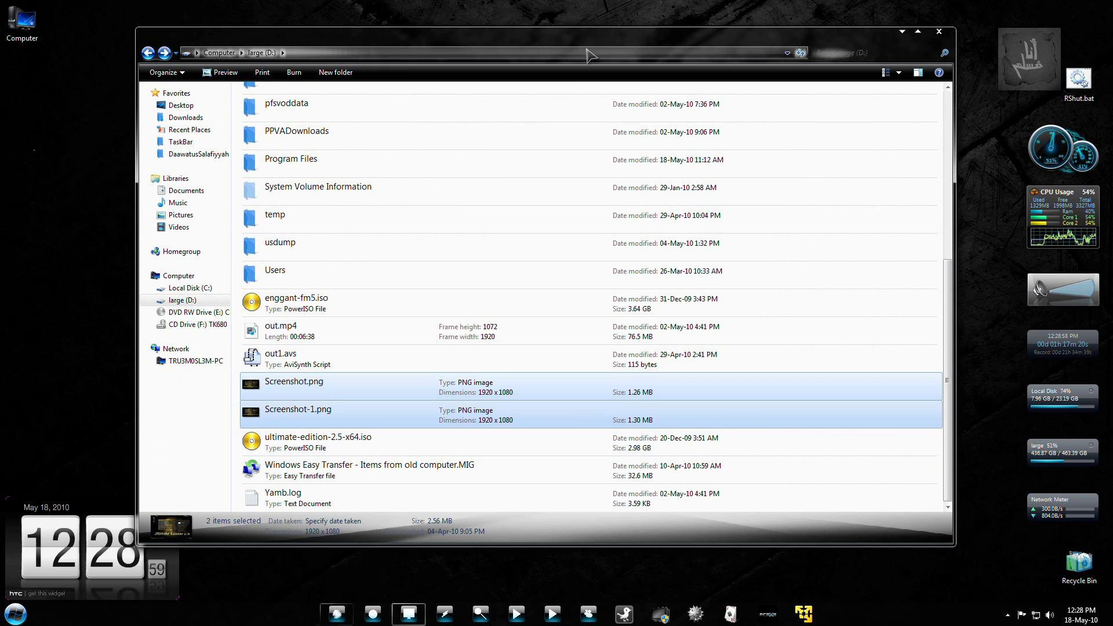
left_click_drag(588, 50, 647, 57)
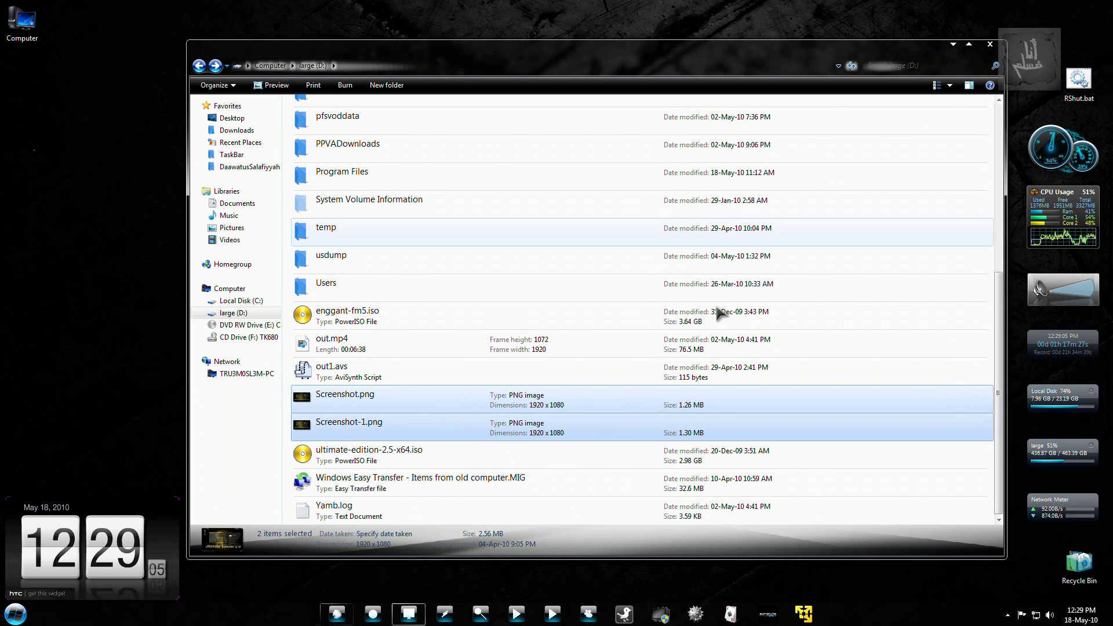
right_click(624, 413)
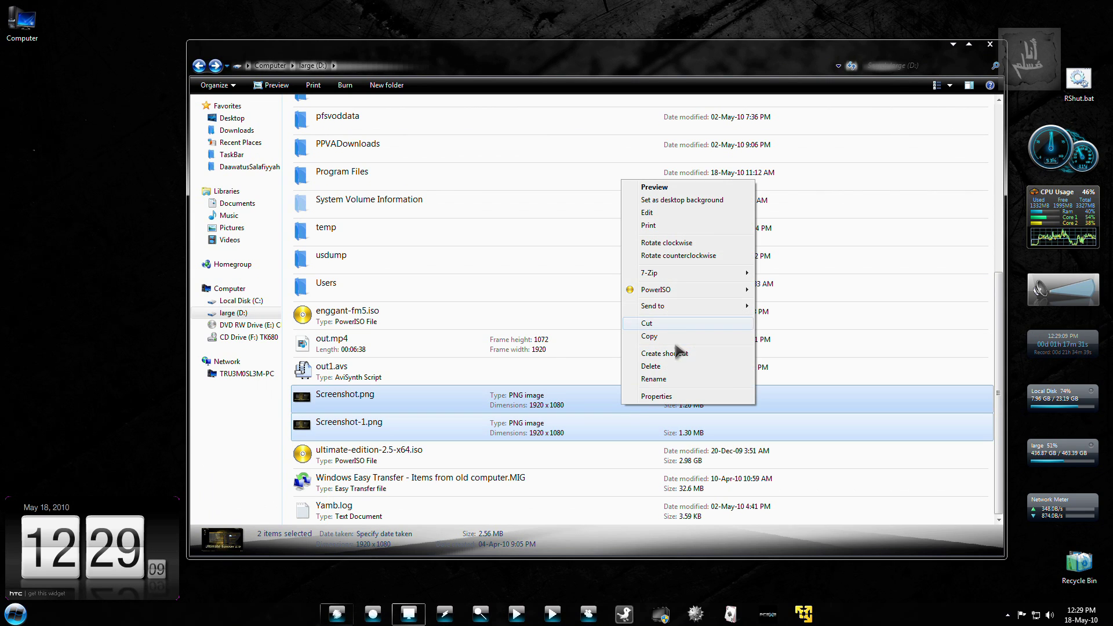
left_click(652, 36)
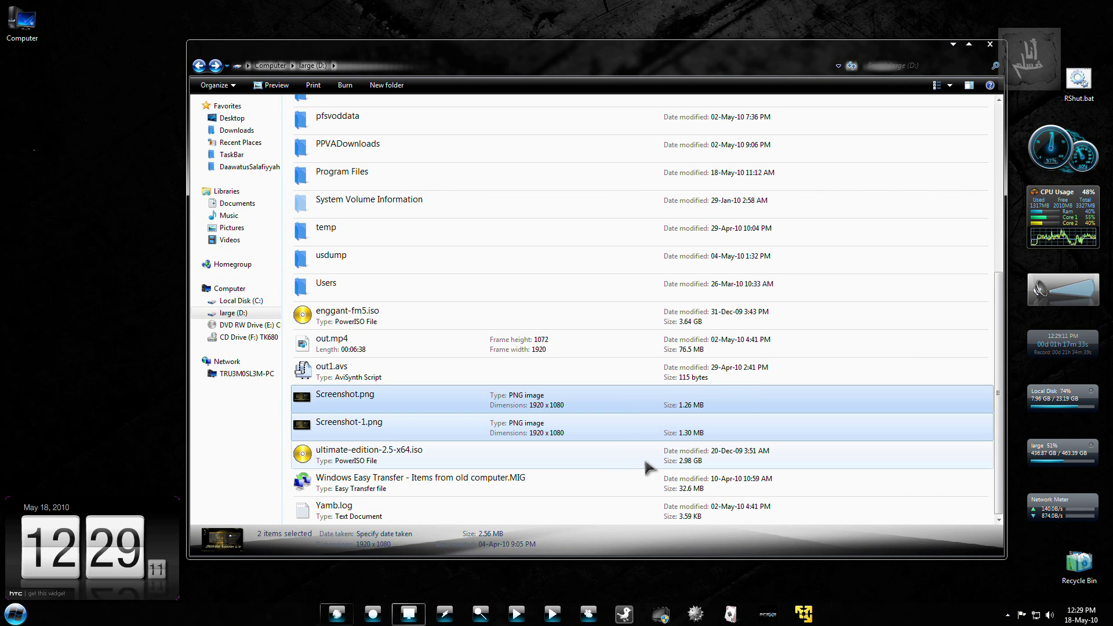
left_click_drag(644, 461, 654, 243)
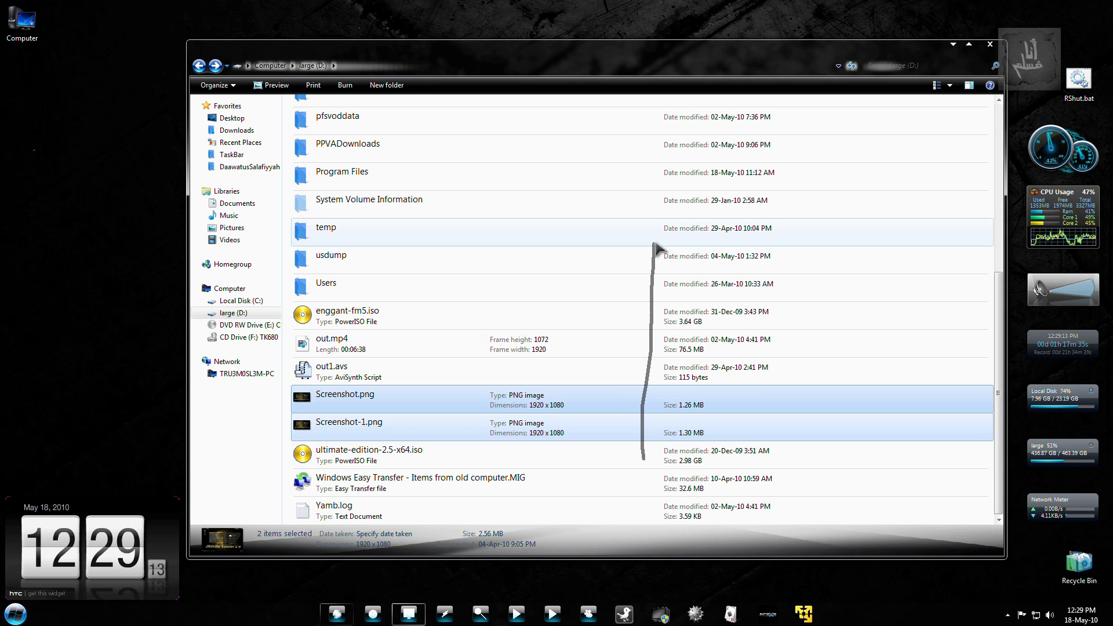
left_click_drag(104, 195, 102, 345)
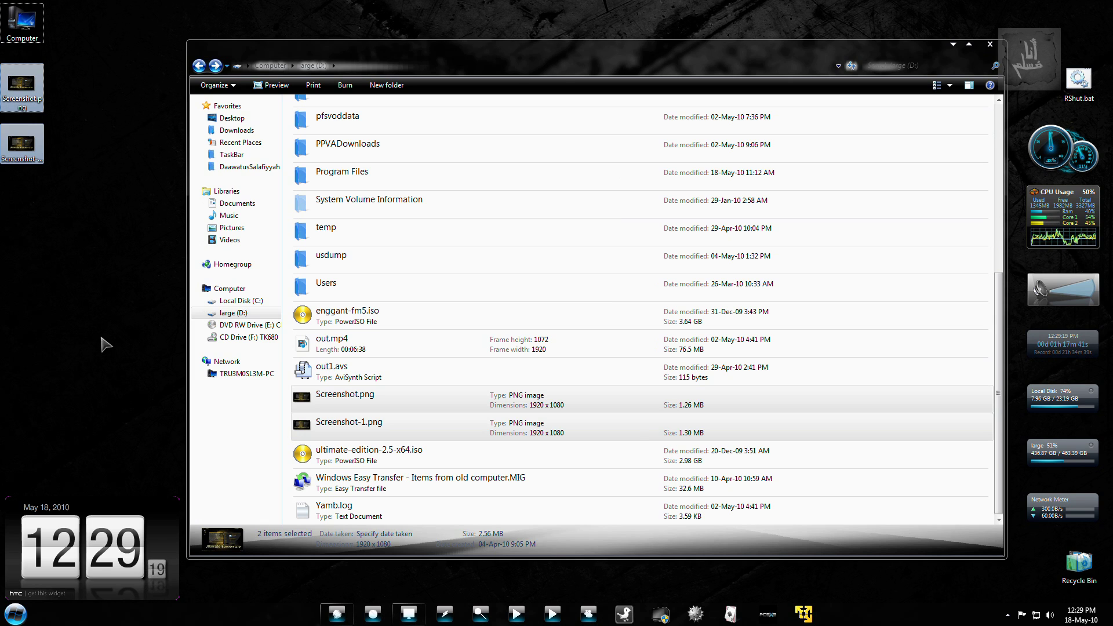
left_click(104, 343)
left_click_drag(84, 284, 42, 116)
- Use mouse gestures to maximize, restore, minimize and close the large (D:) window, reopening Explorer after the minimize and close gestures
left_click_drag(506, 403, 716, 218)
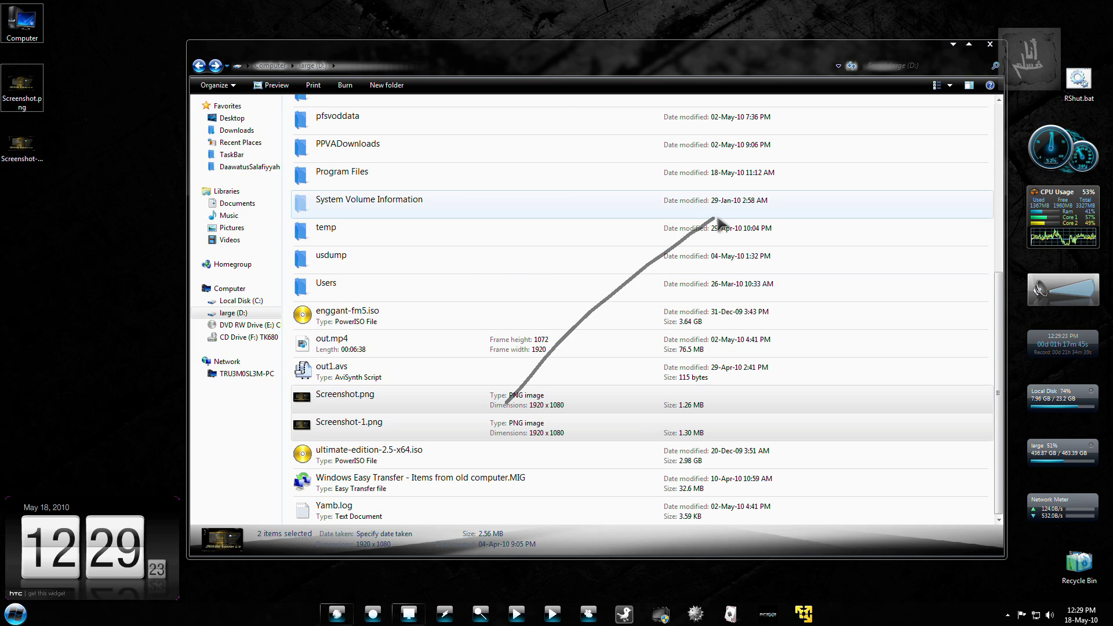
left_click_drag(384, 443, 687, 233)
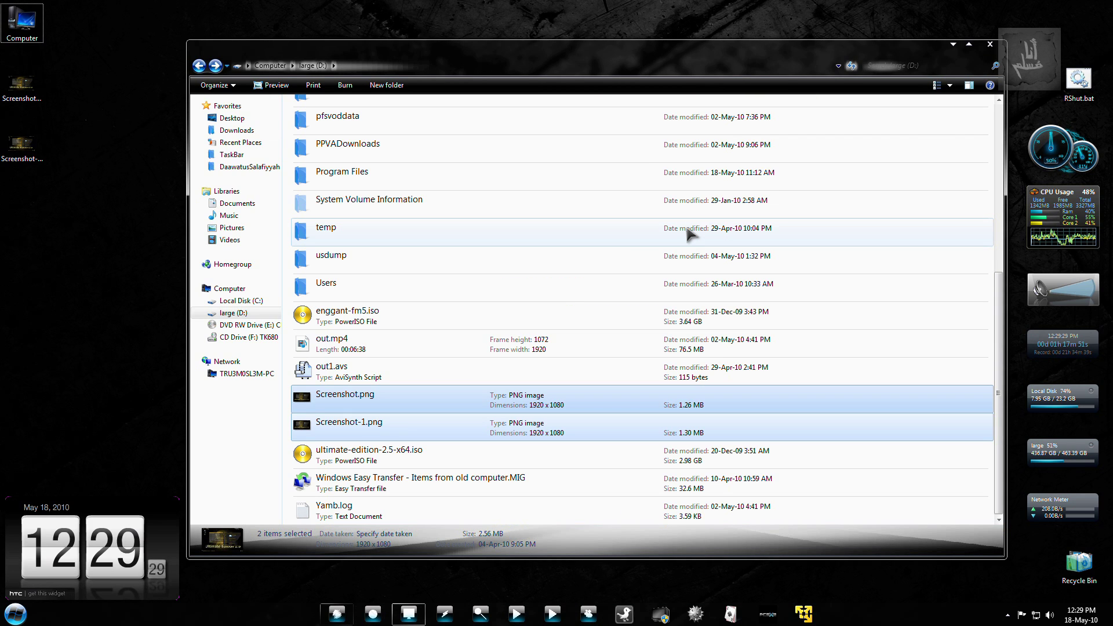
left_click_drag(759, 167, 518, 385)
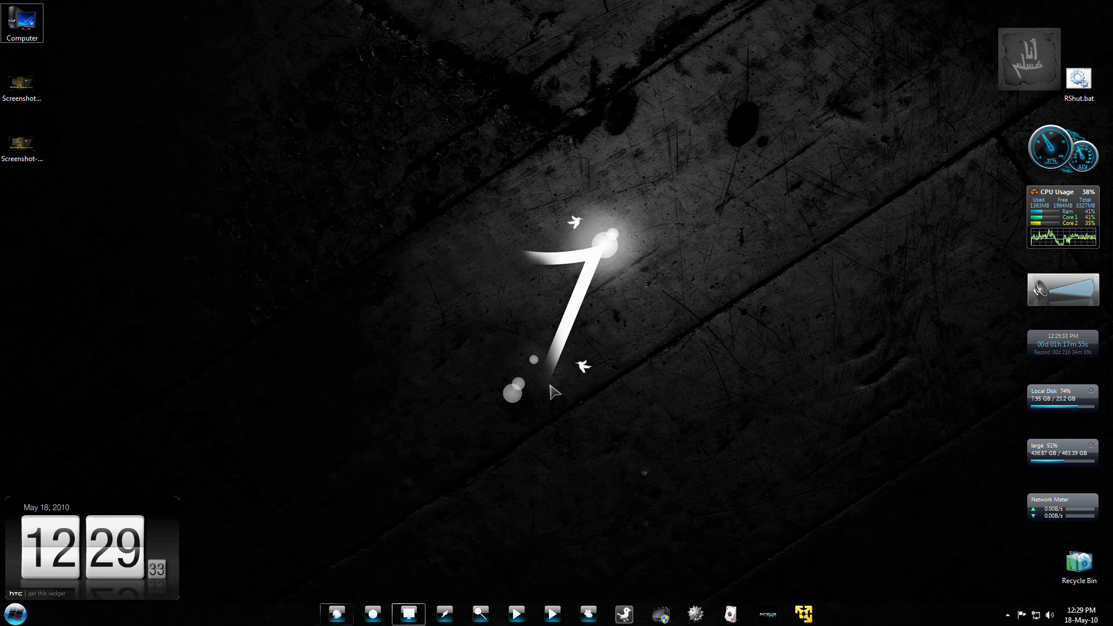
left_click(407, 613)
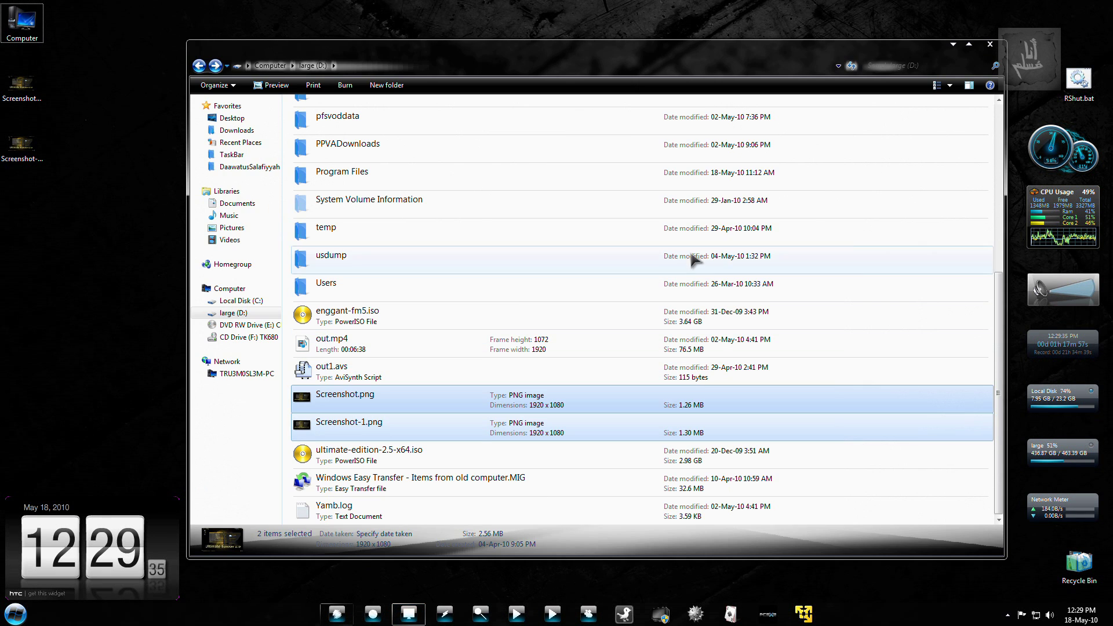
mouse_move(681, 210)
left_mouse_down()
mouse_move(541, 463)
mouse_move(654, 464)
left_mouse_up()
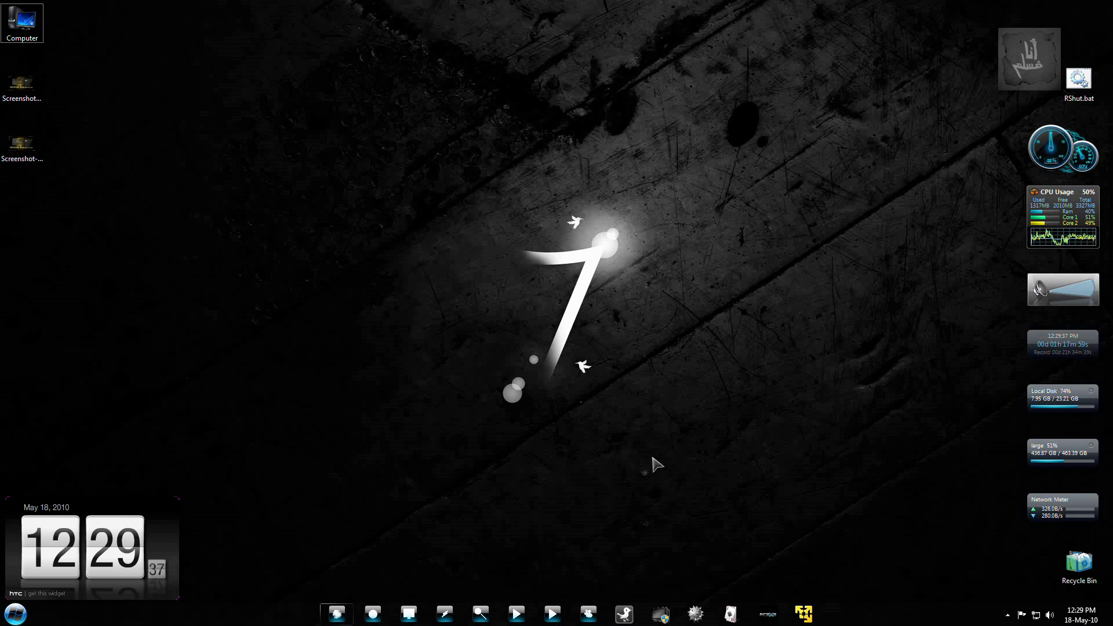
left_click(409, 614)
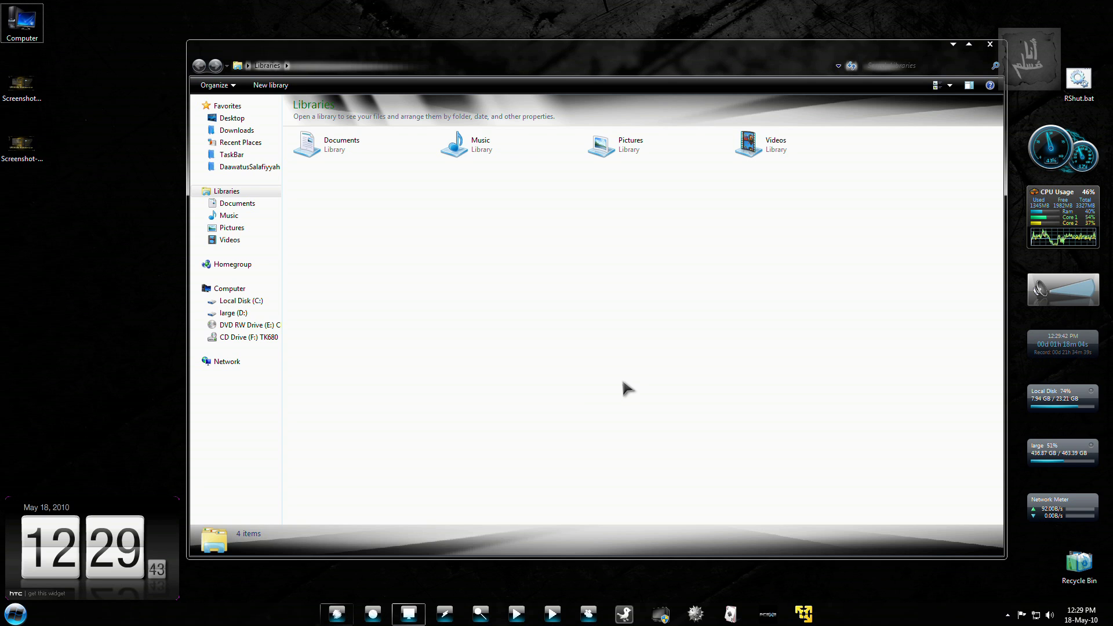
- Open Notepad with its mouse gesture and enter the sample text "galk/rjgaeiryjelrtjy qel;"
mouse_move(661, 421)
left_mouse_down()
mouse_move(739, 238)
mouse_move(755, 230)
left_mouse_up()
left_click_drag(501, 403, 706, 386)
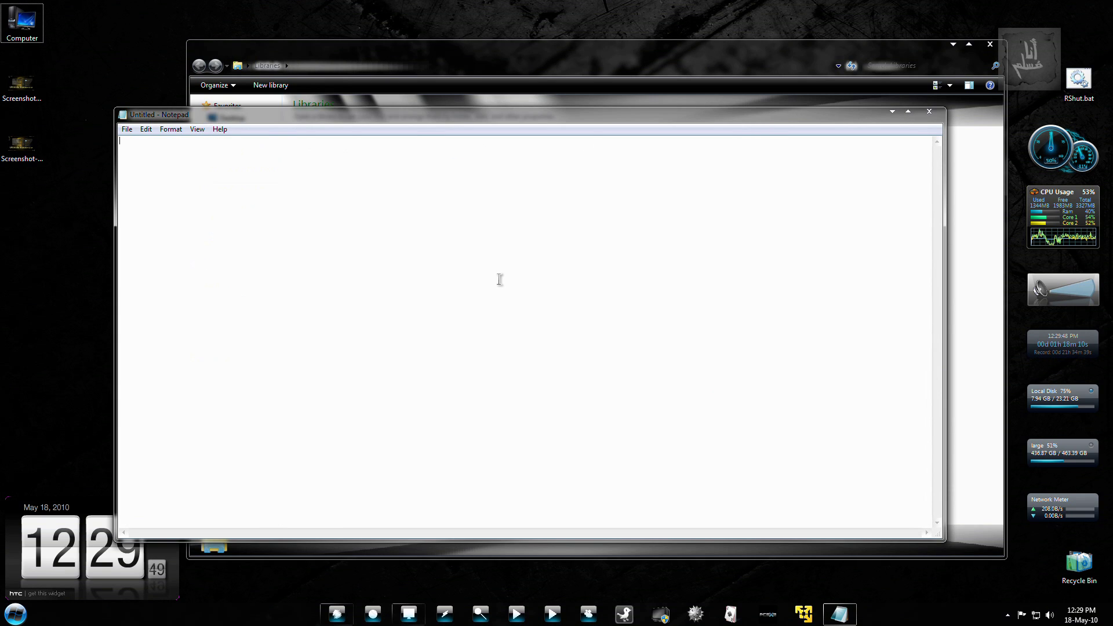
type("galk/rjgaeiryjelrtjy qel;")
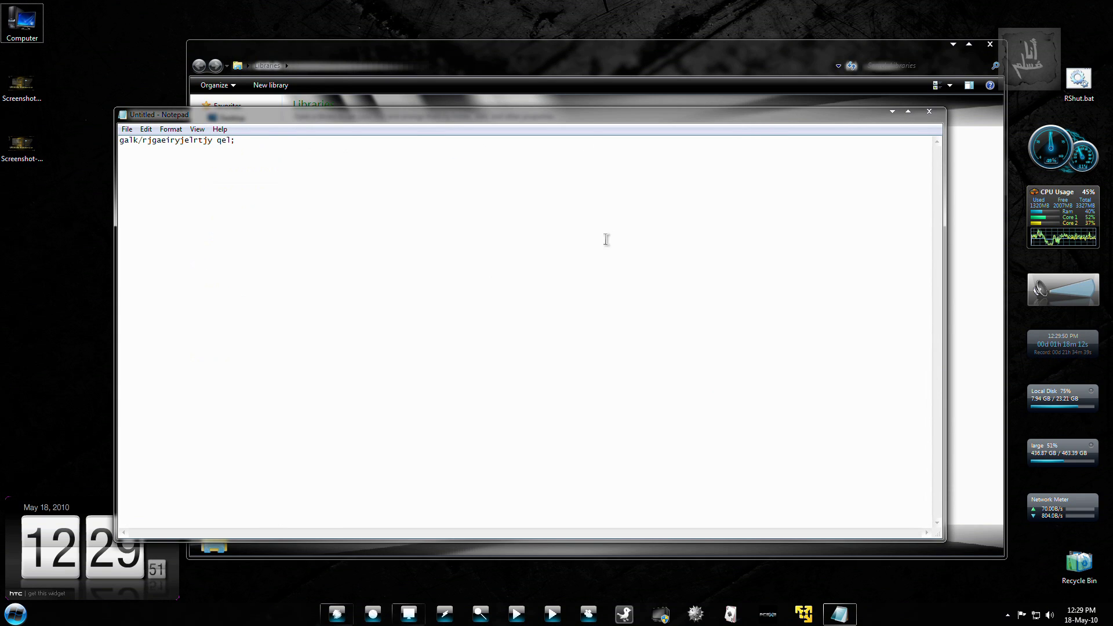
- Call up the Save As and Print dialogs for the Notepad text with their mouse gestures, cancelling each one
mouse_move(614, 219)
left_mouse_down()
mouse_move(529, 276)
mouse_move(487, 423)
left_mouse_up()
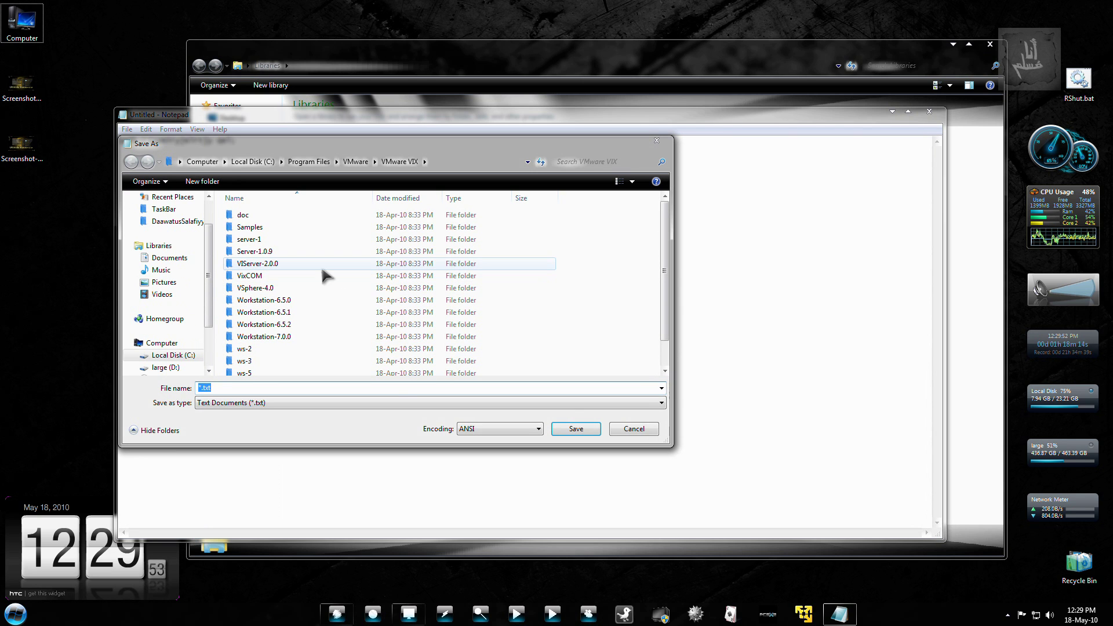
left_click(634, 429)
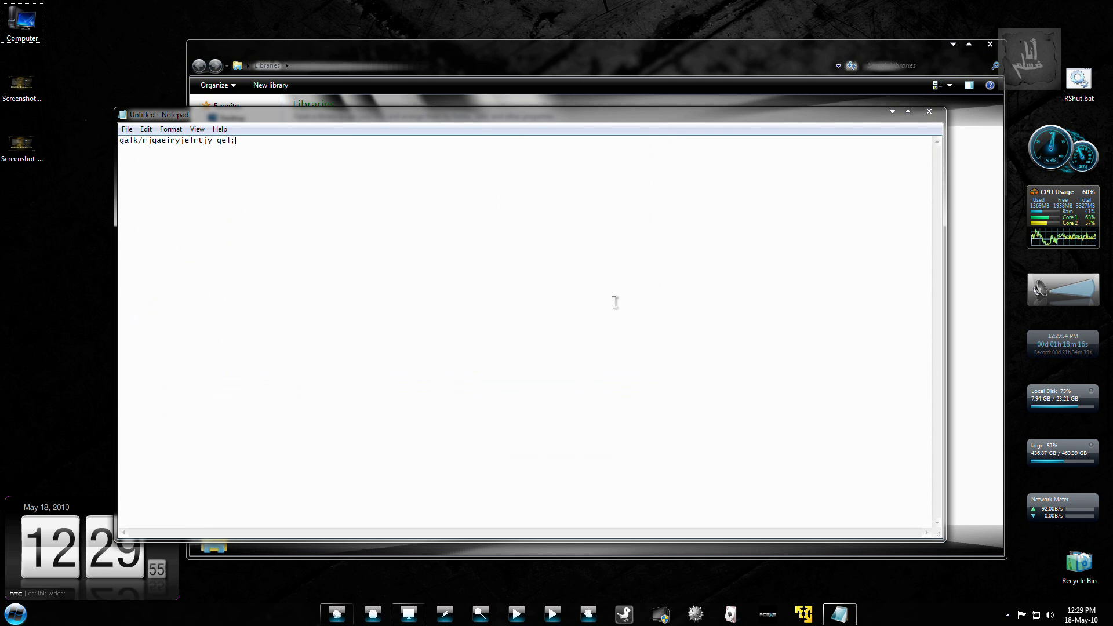
mouse_move(513, 414)
left_mouse_down()
mouse_move(520, 216)
mouse_move(514, 324)
left_mouse_up()
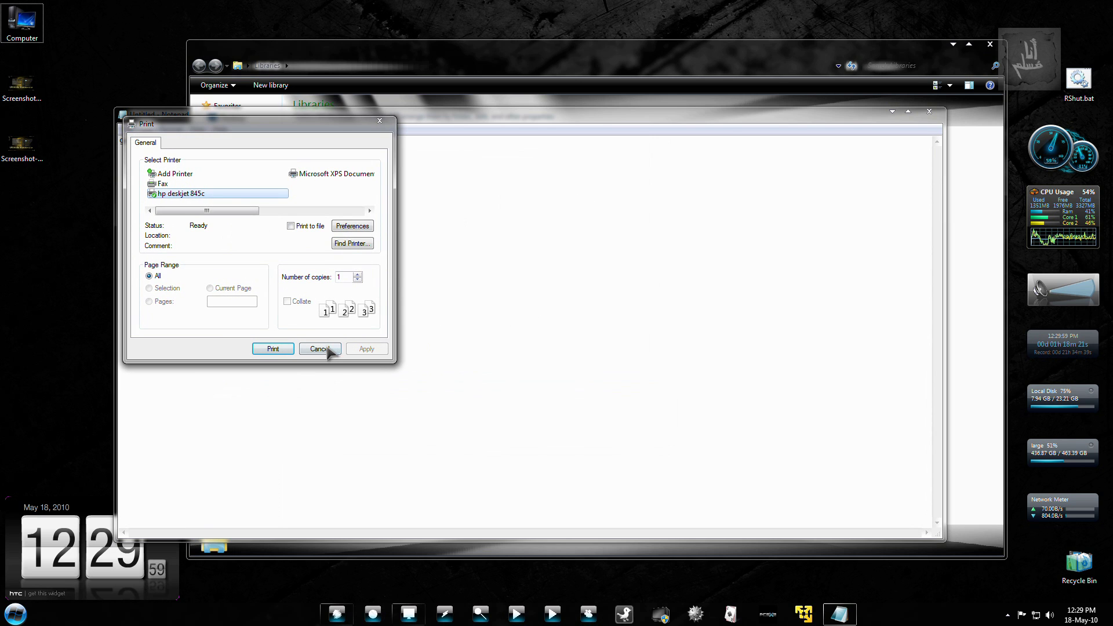
left_click(319, 344)
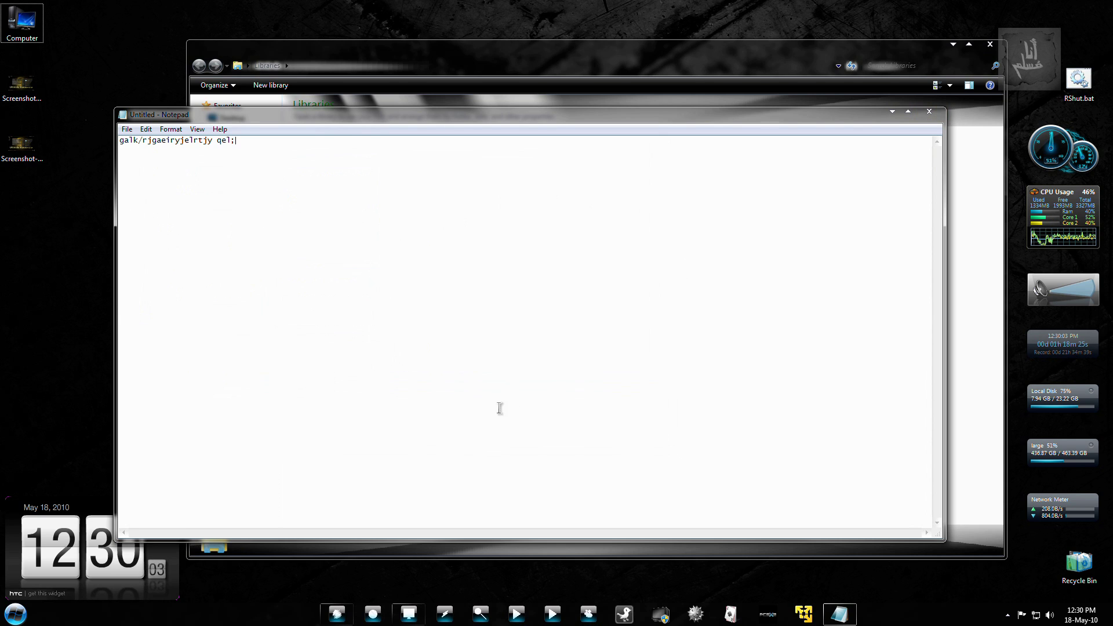
- Close Notepad without saving the text and close the Libraries window, both with the Close Window gesture
mouse_move(657, 263)
left_mouse_down()
mouse_move(522, 402)
mouse_move(653, 430)
left_mouse_up()
left_click(583, 309)
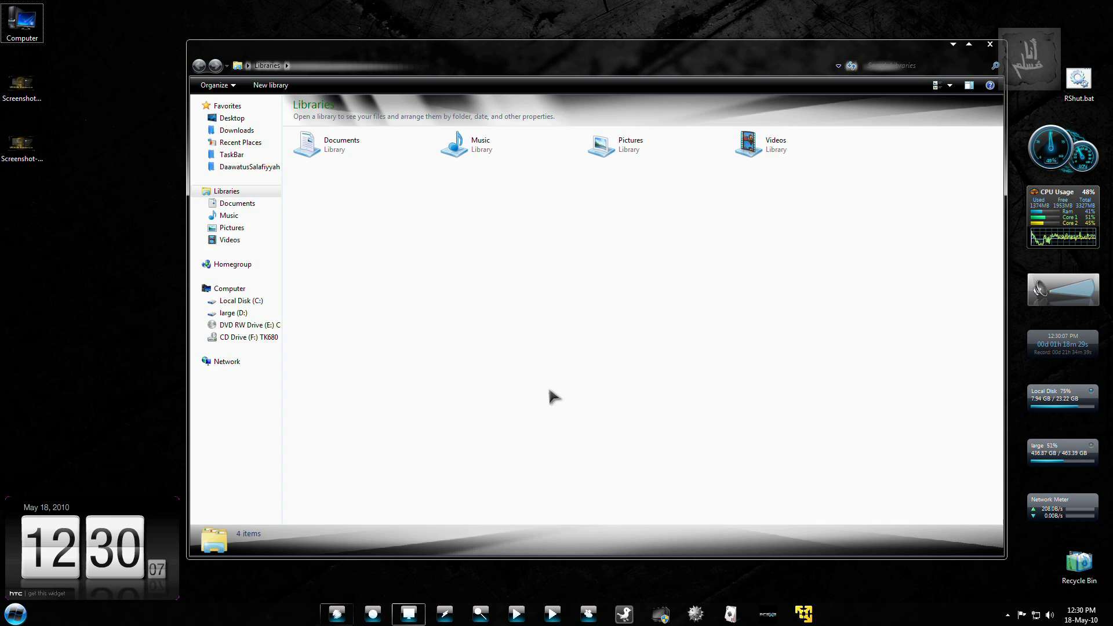
left_click_drag(547, 381, 572, 353)
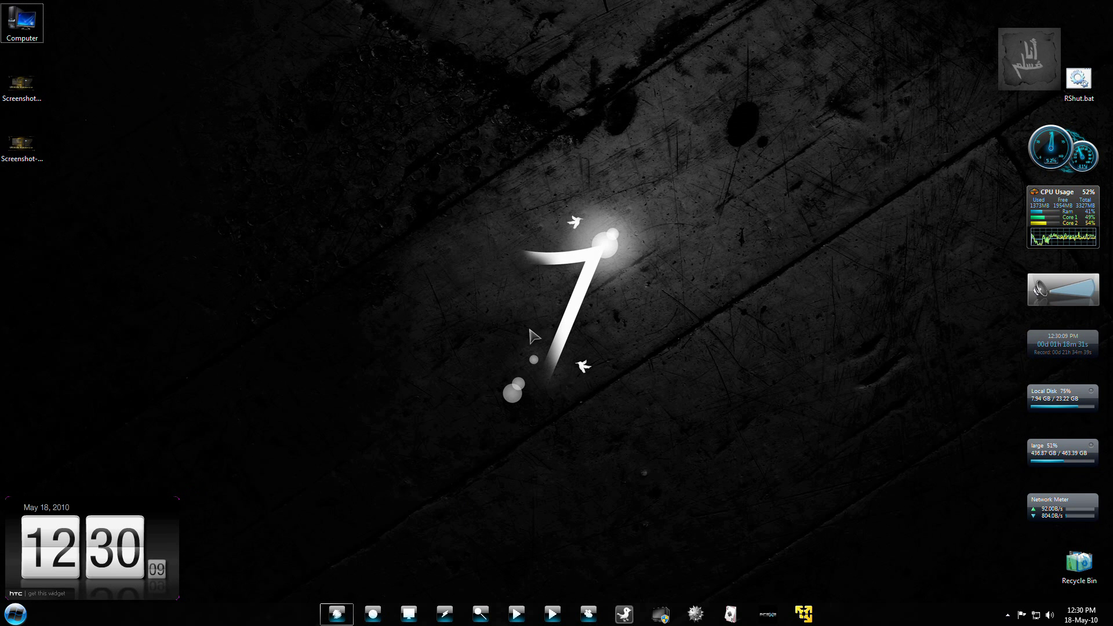
left_click_drag(138, 223, 27, 81)
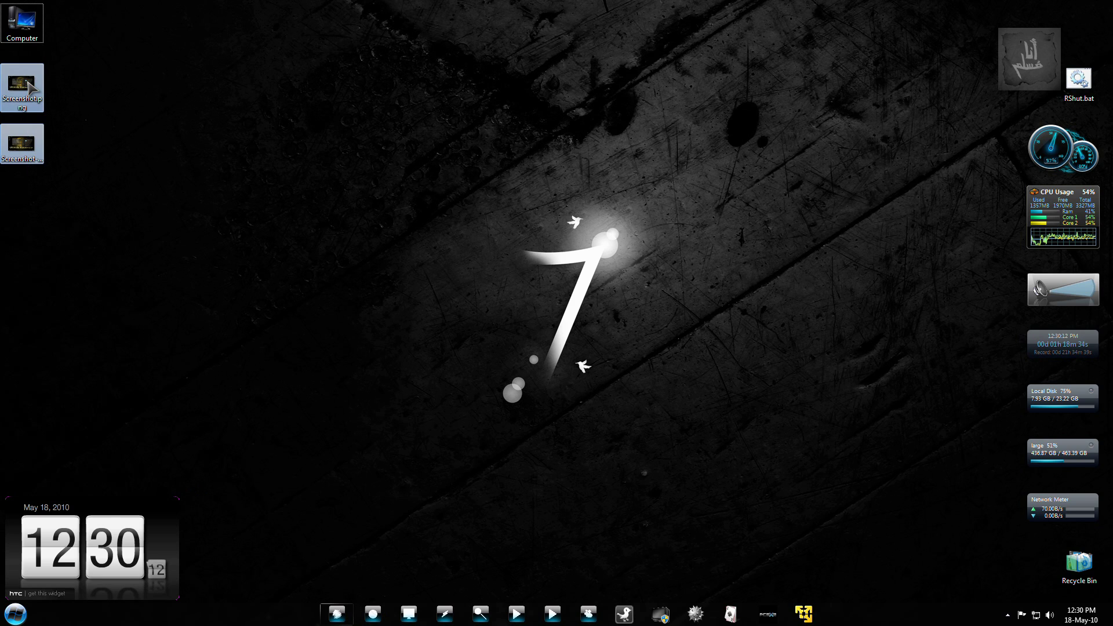
left_click(374, 248)
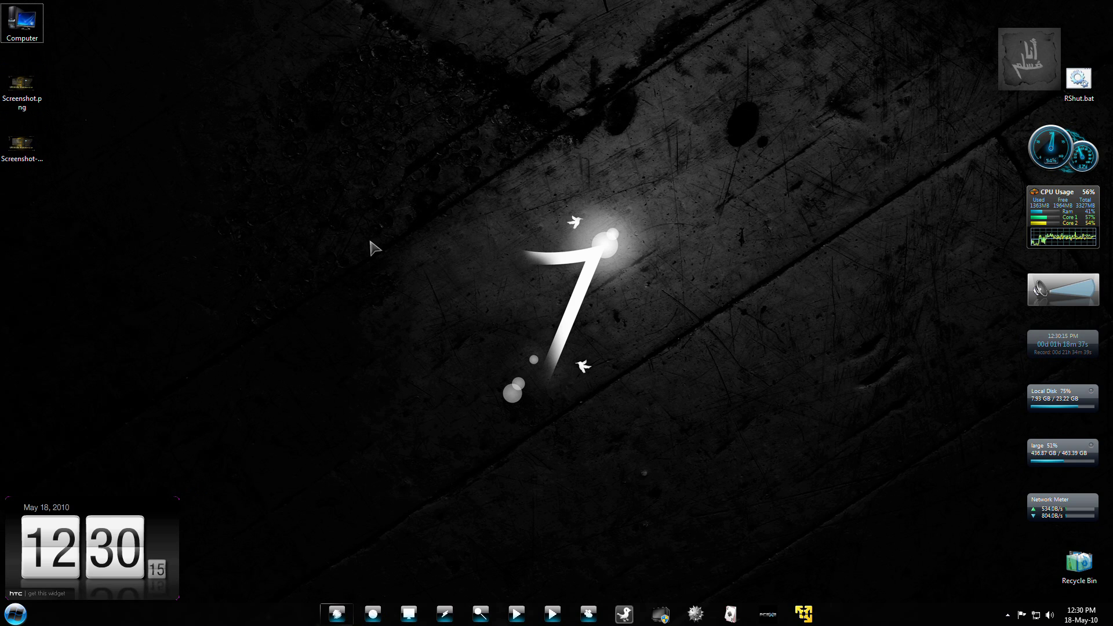
- Open High Sign's Available Actions list and maximize its window with a mouse gesture
left_click(1008, 615)
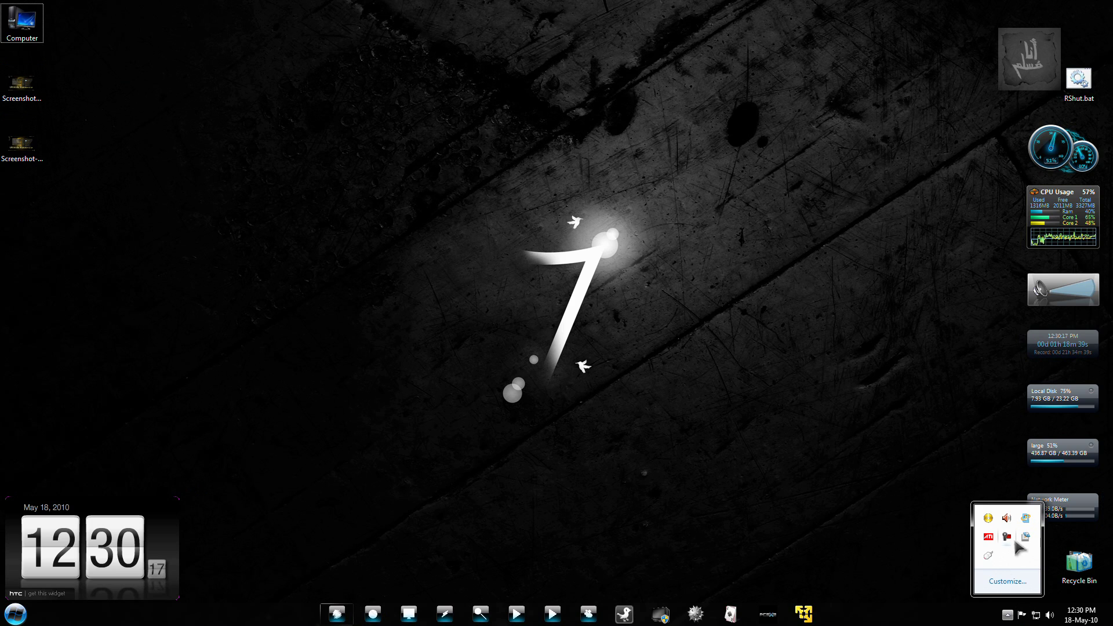
right_click(989, 558)
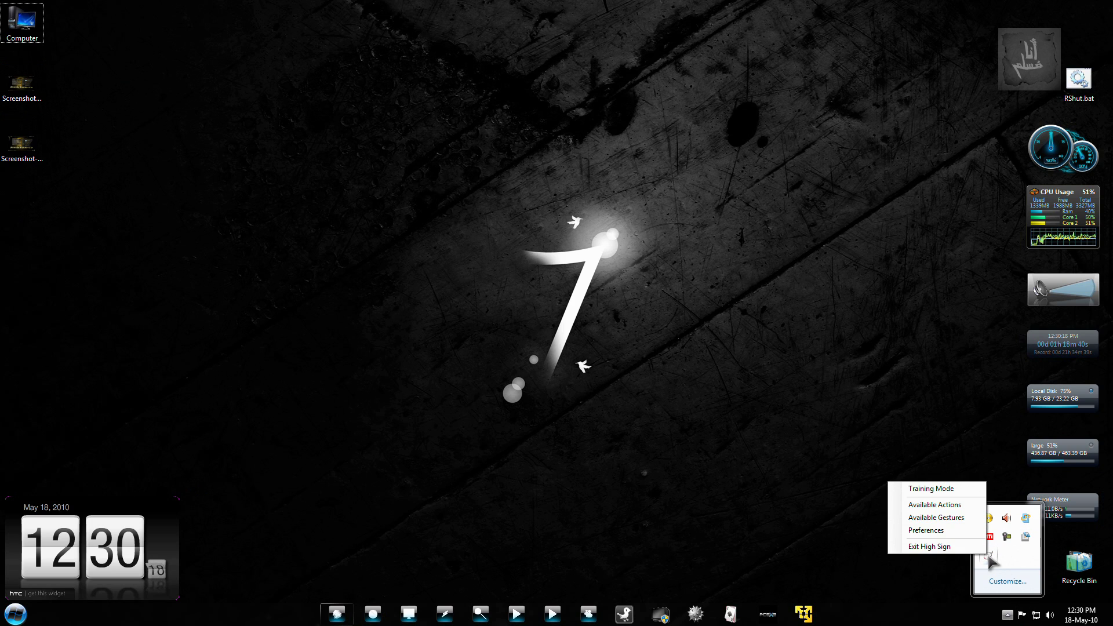
left_click(949, 509)
left_click(510, 213)
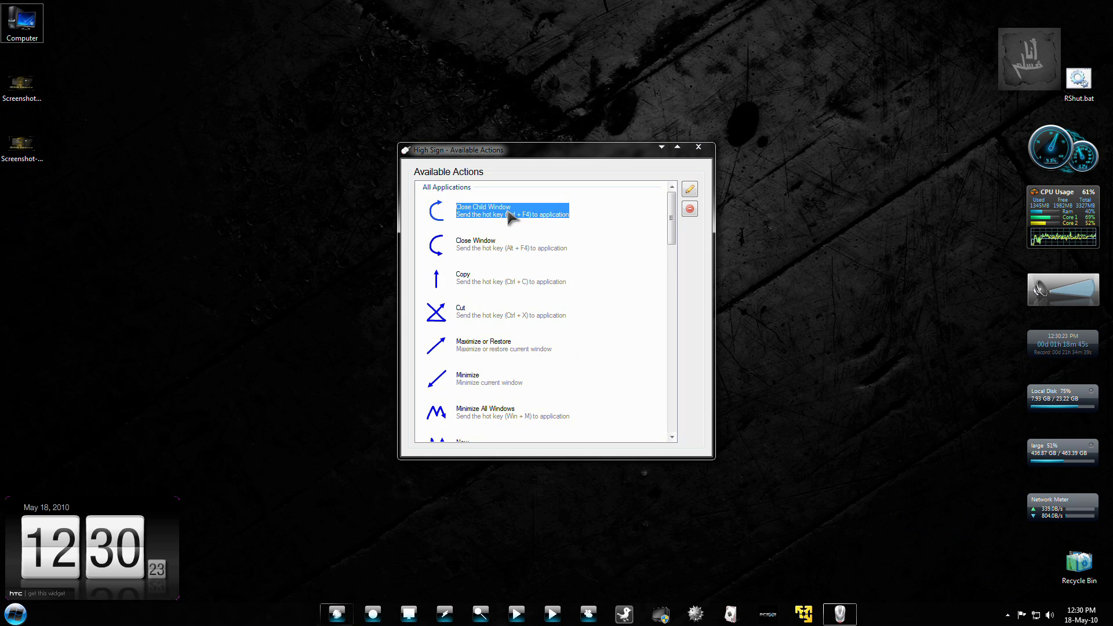
left_click_drag(505, 323, 636, 200)
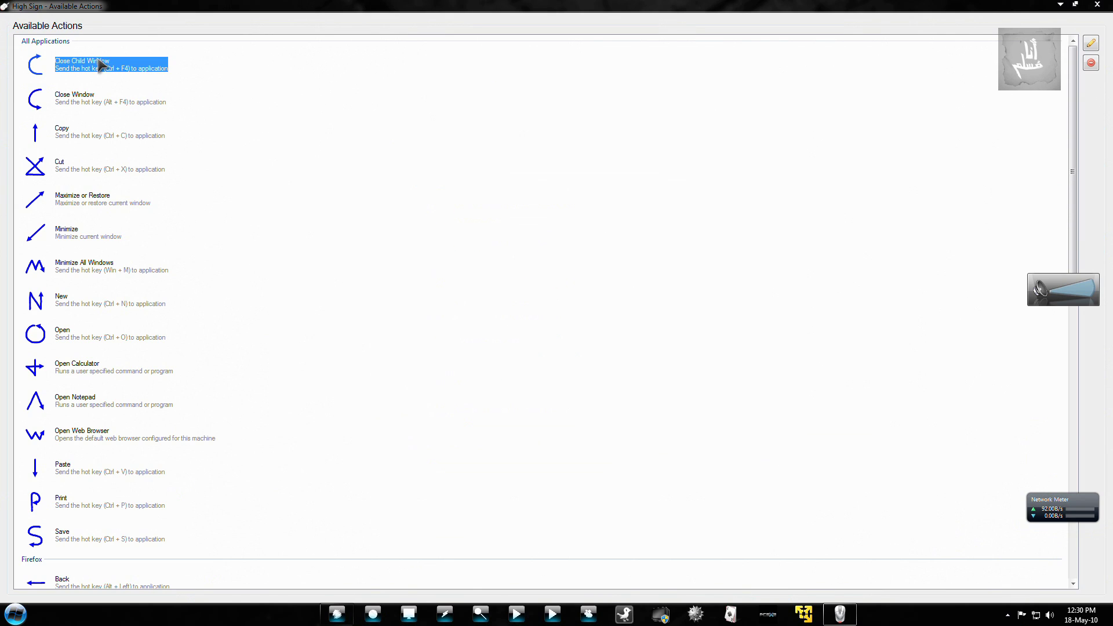
- Review the Close Child Window, Close Window and Minimize All Windows actions, then try the minimize-all gesture and bring the list back
left_click(114, 77)
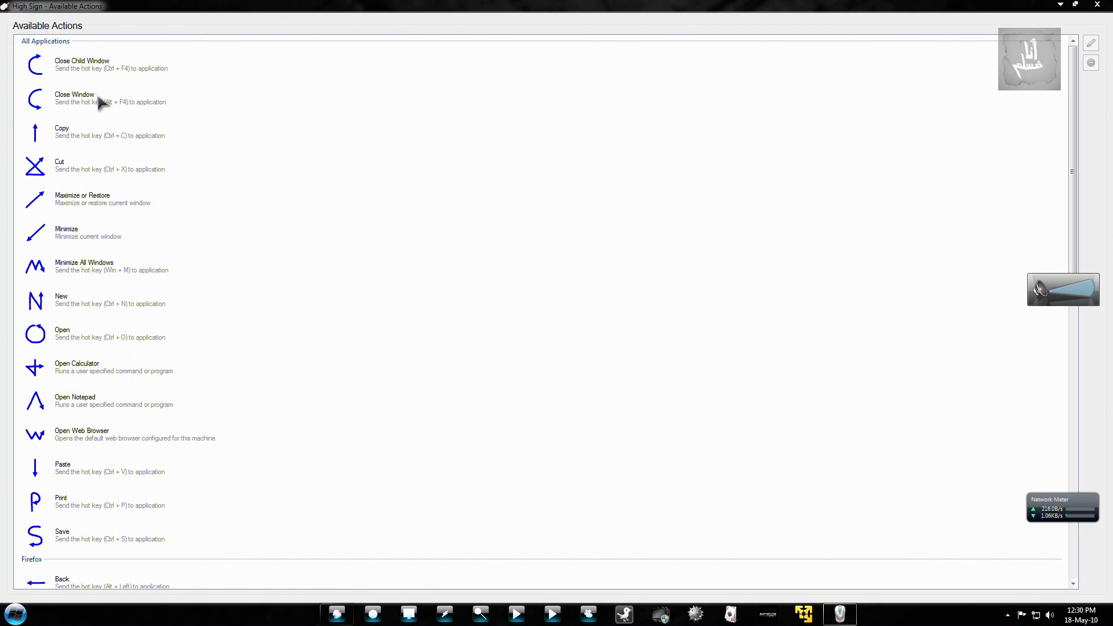
left_click(100, 102)
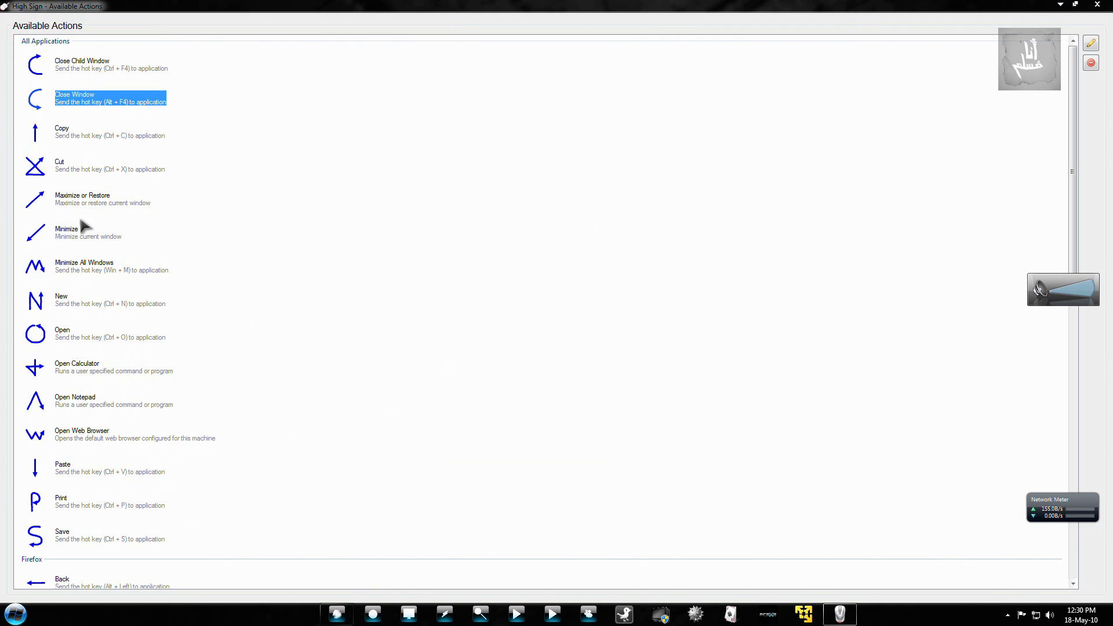
left_click(88, 268)
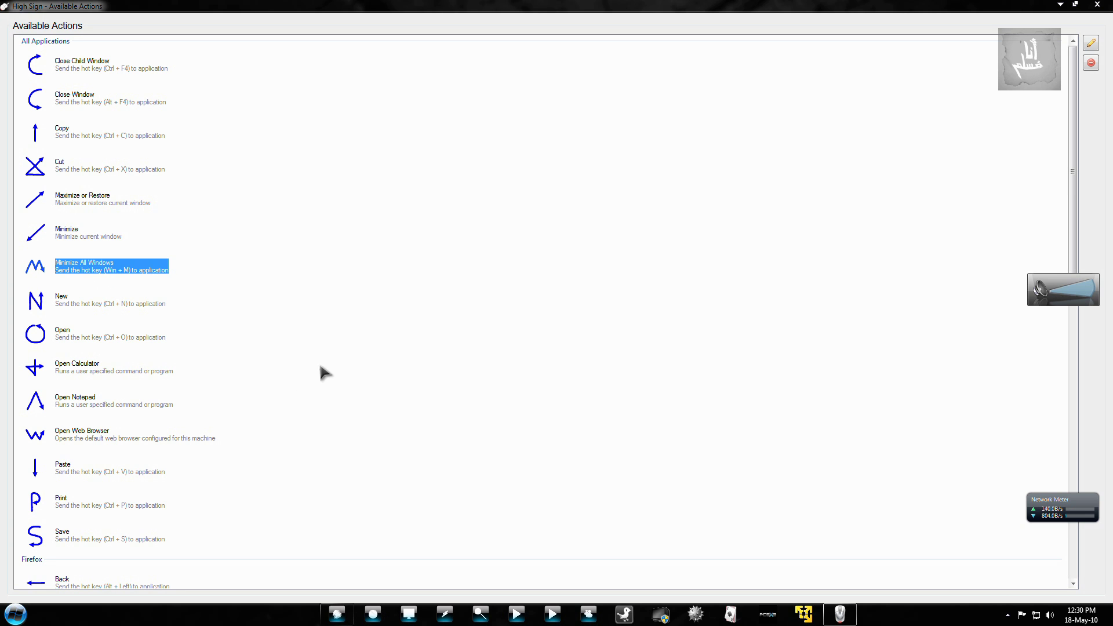
left_click_drag(320, 366, 616, 216)
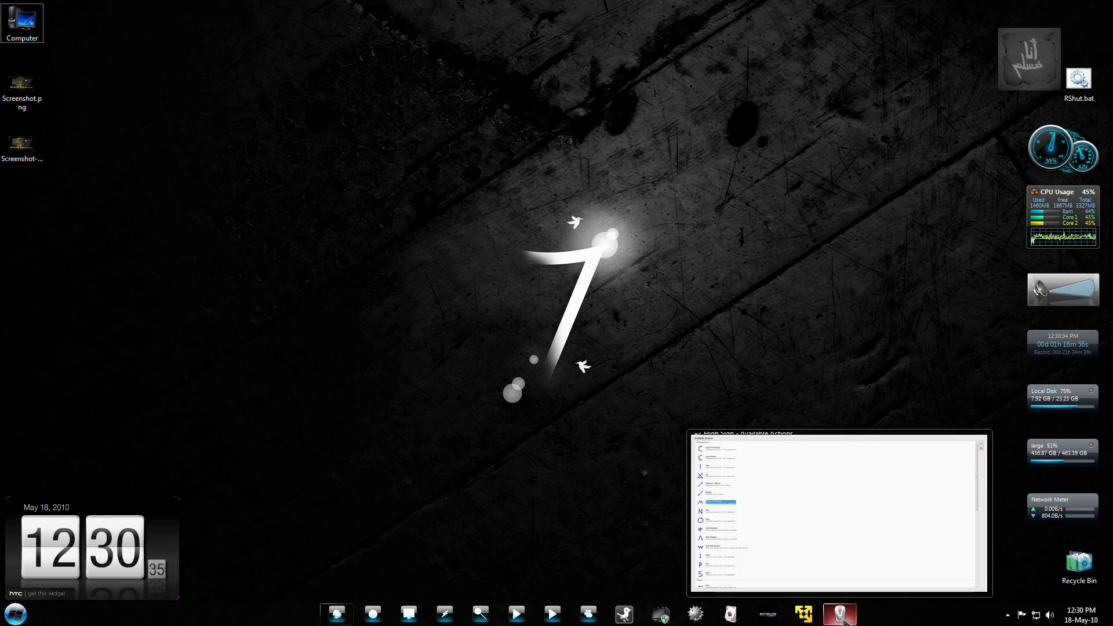
left_click(840, 614)
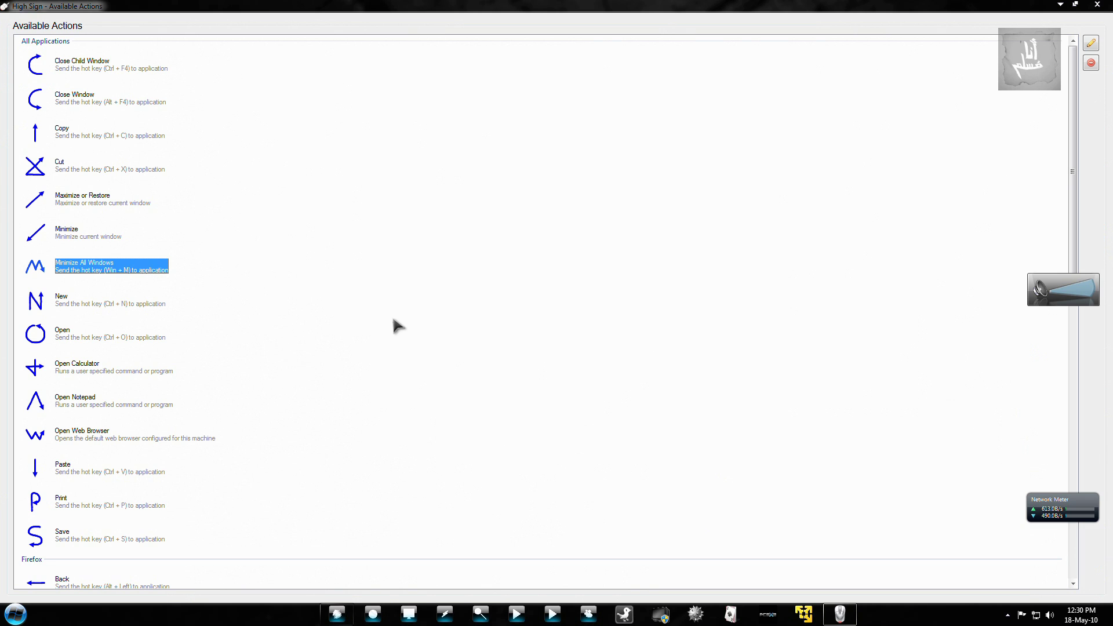
- Review the New and Open actions, and launch Calculator and the web browser with their mouse gestures, closing each one
left_click(98, 311)
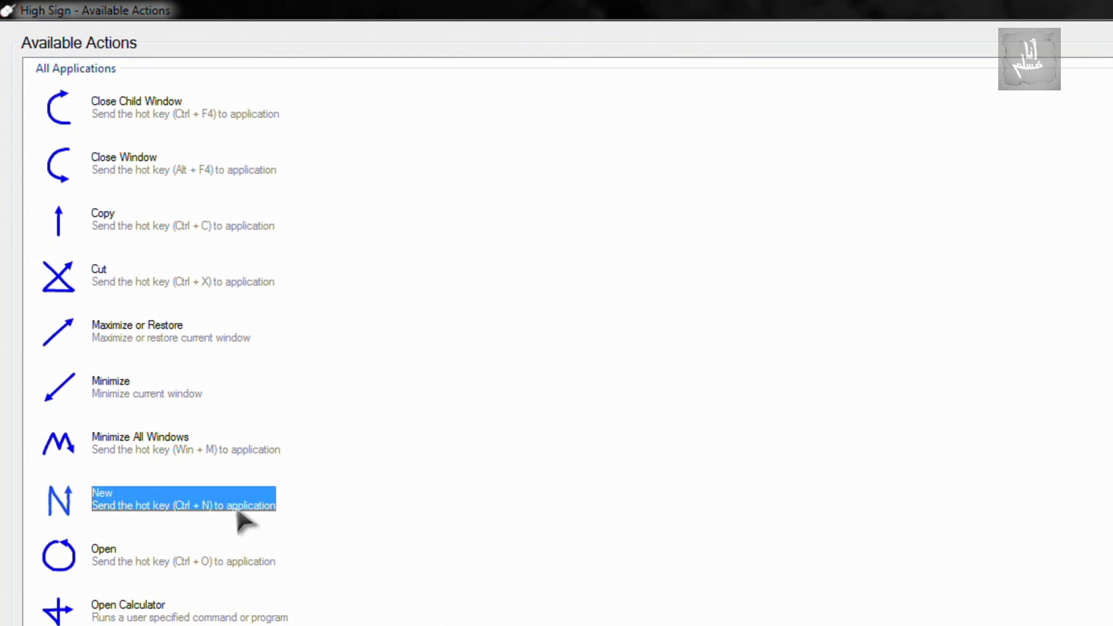
left_click(183, 468)
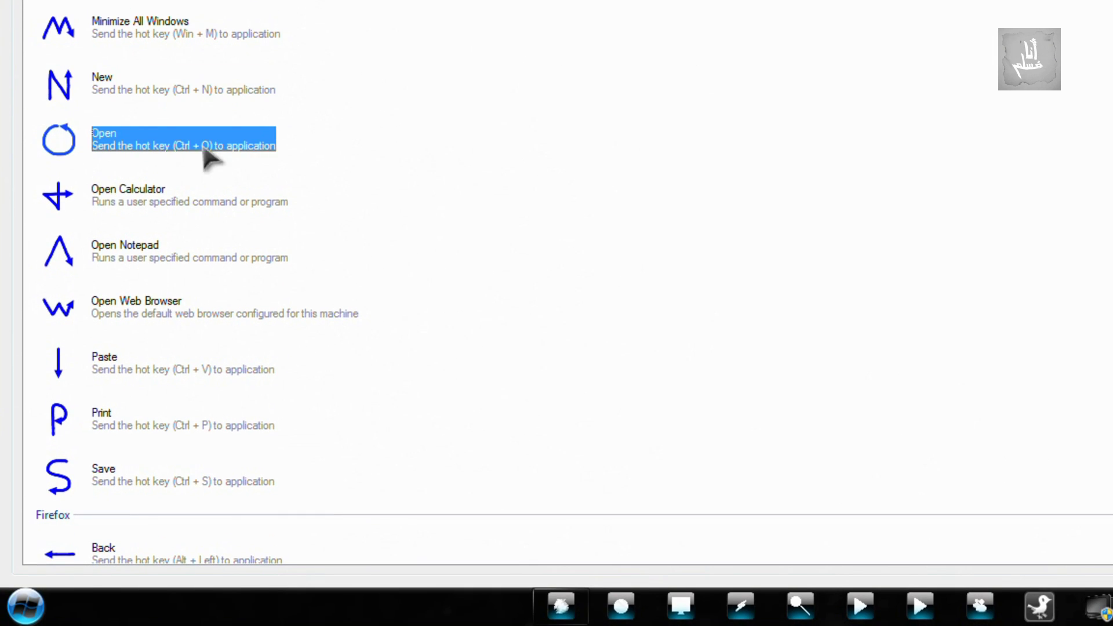
mouse_move(1039, 2)
left_mouse_down()
mouse_move(1033, 307)
mouse_move(1112, 97)
left_mouse_up()
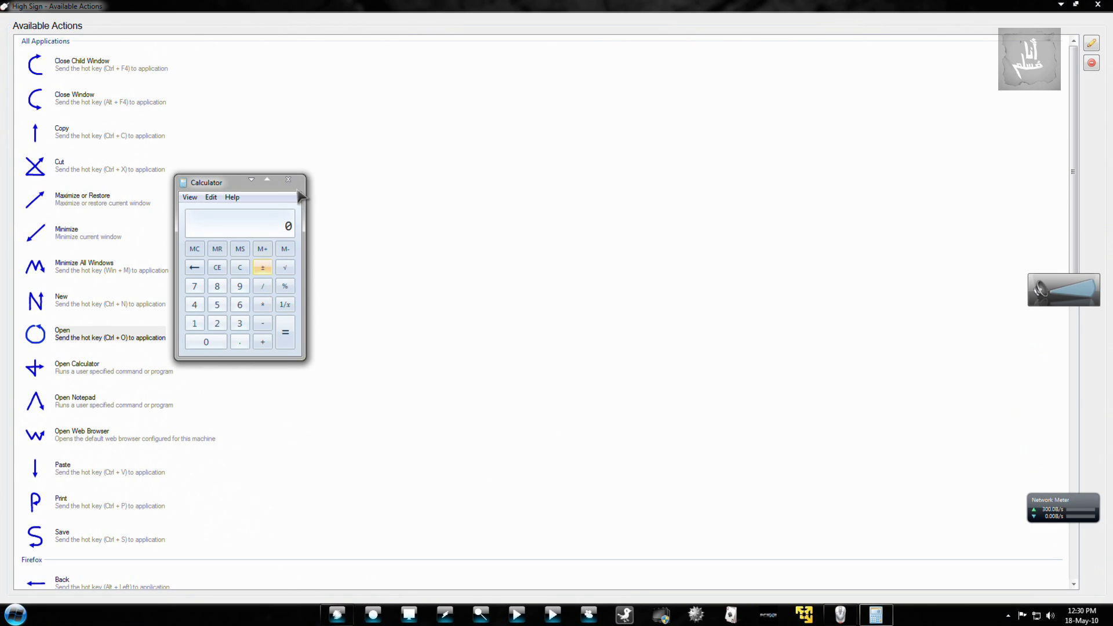
left_click(289, 180)
mouse_move(410, 276)
left_mouse_down()
mouse_move(496, 322)
mouse_move(616, 245)
left_mouse_up()
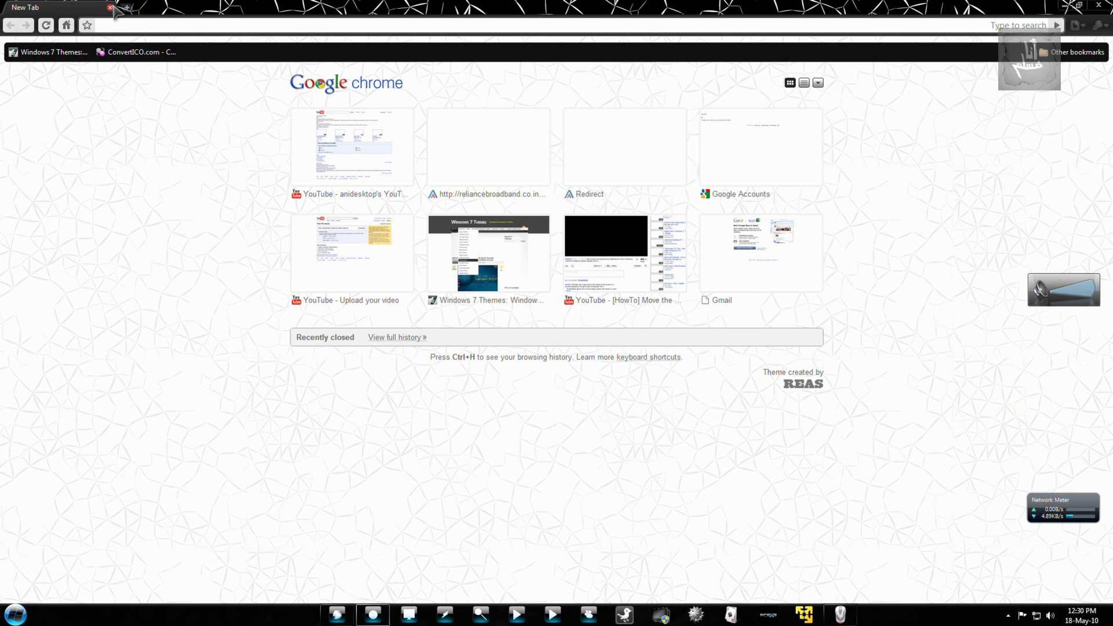
left_click(111, 8)
- Review the Firefox group's Back, Bookmark and Go to Address Bar actions in the list, and switch to Firefox
scroll(471, 268, "down", 3)
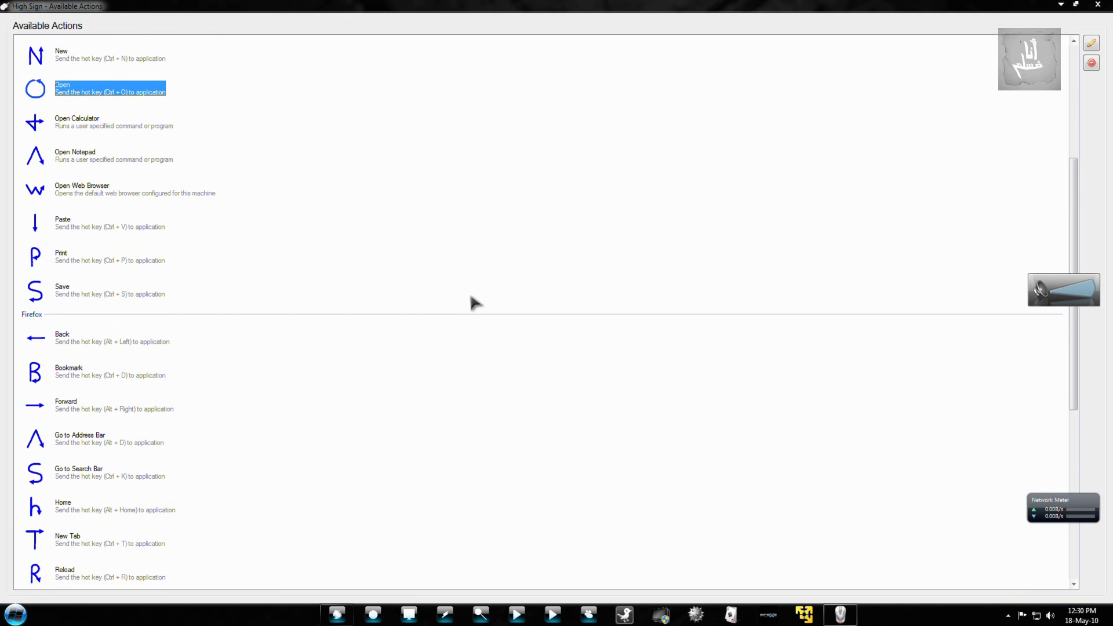
scroll(250, 313, "down", 3)
left_click(91, 269)
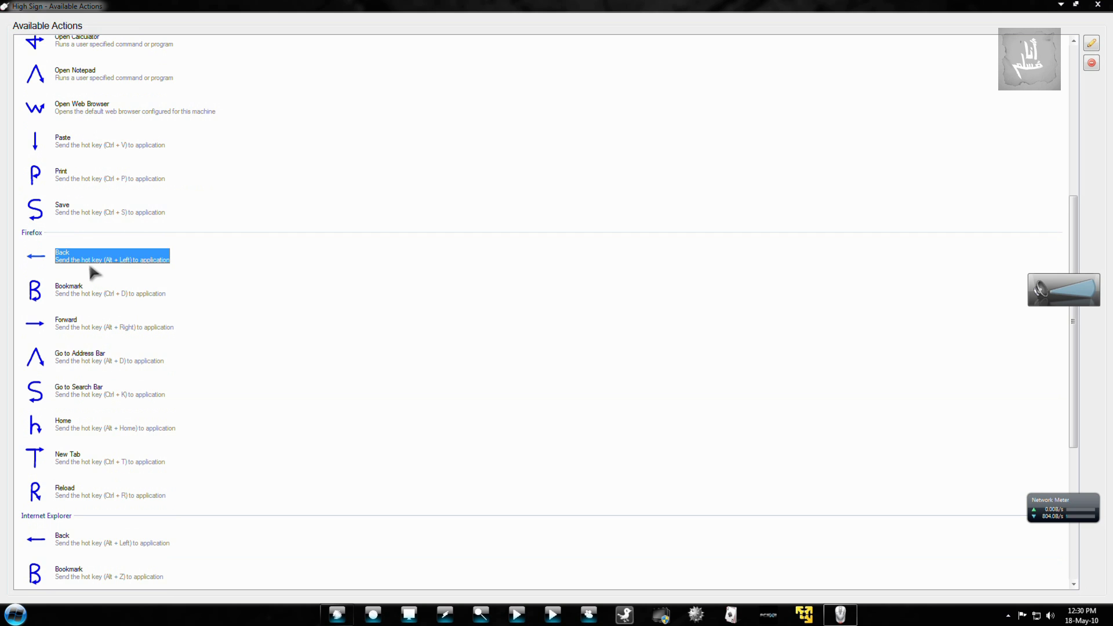
left_click(87, 285)
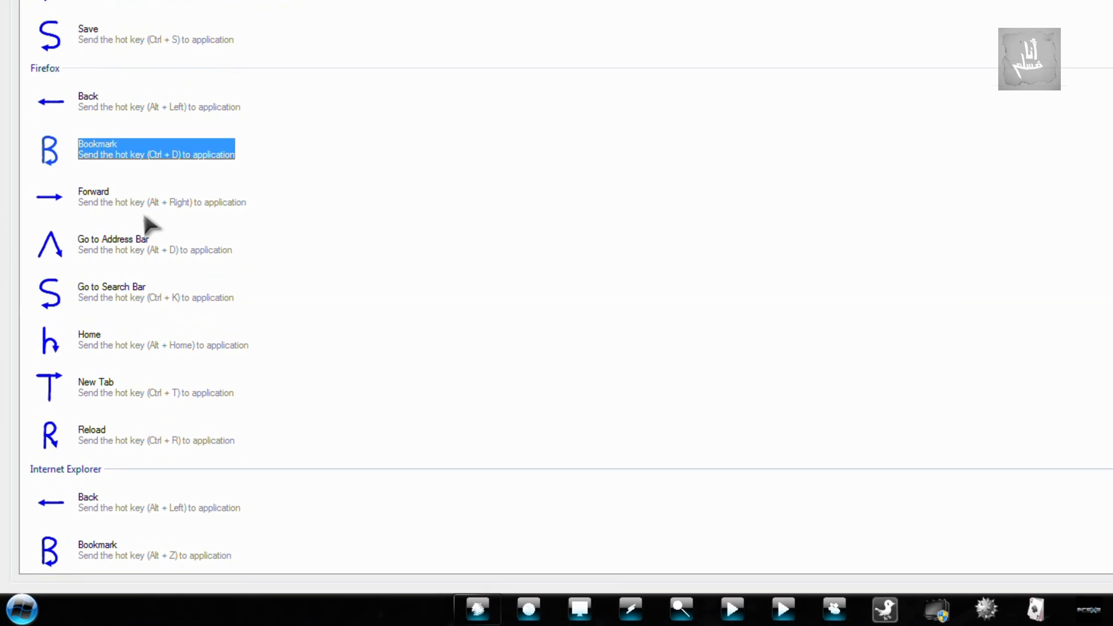
left_click(154, 226)
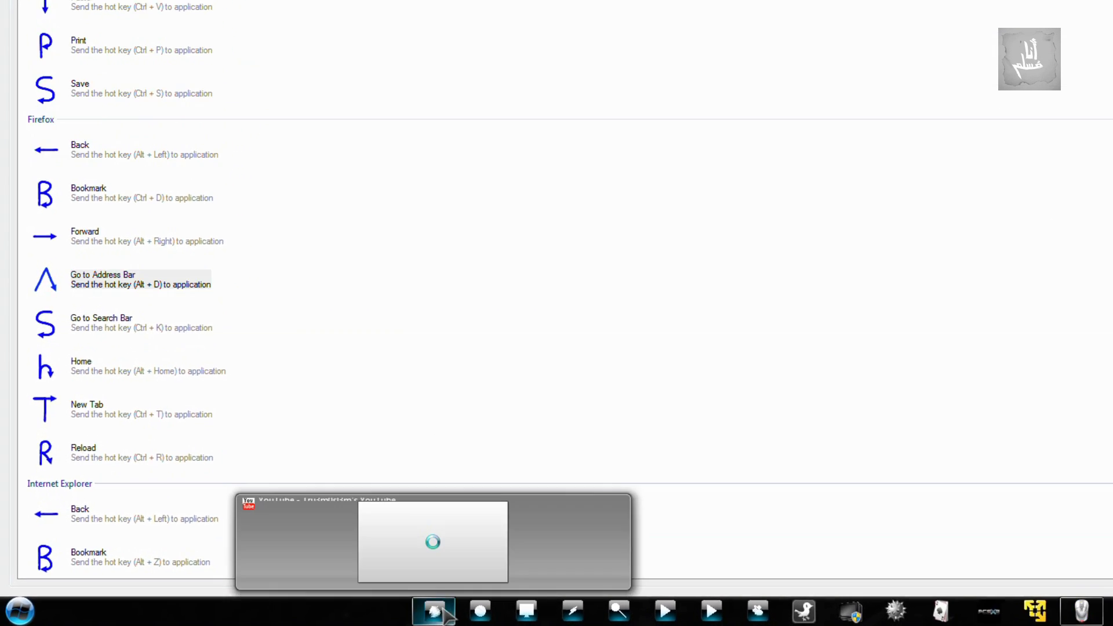
left_click(563, 606)
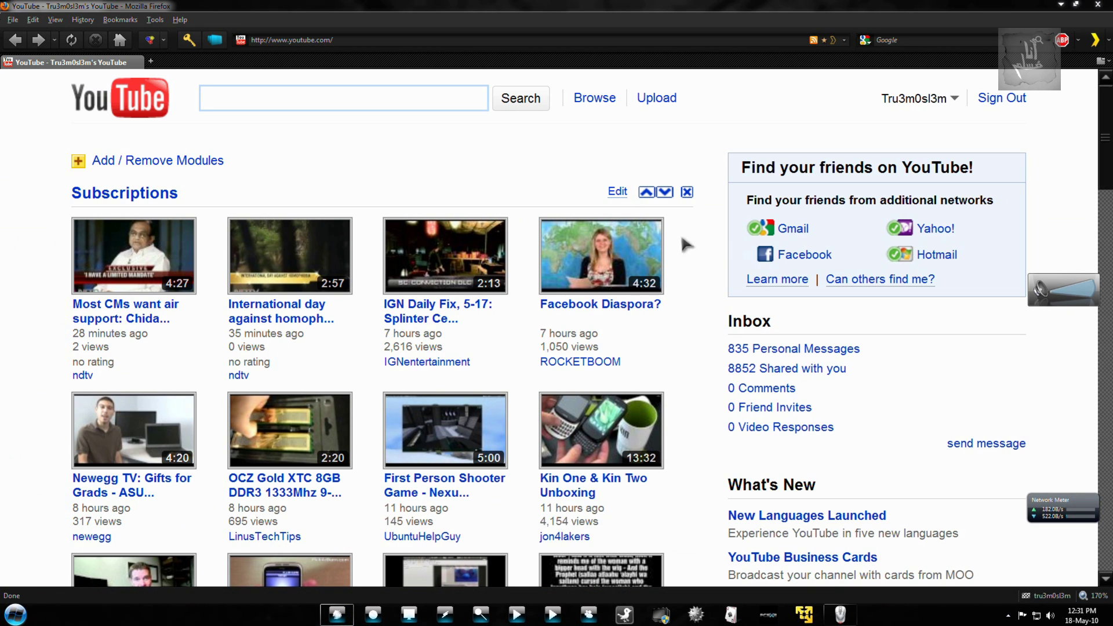
- Focus Firefox's address bar and search bar with their gestures, and call up the bookmark dialog for YouTube, cancelling it
mouse_move(464, 414)
left_mouse_down()
mouse_move(644, 168)
mouse_move(803, 409)
left_mouse_up()
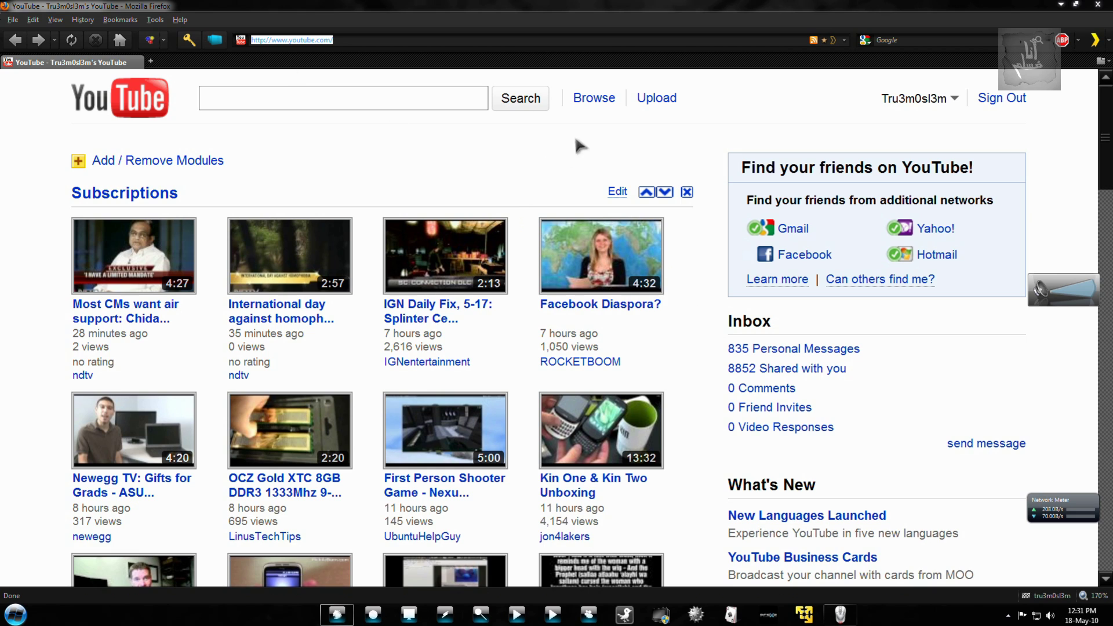
left_click_drag(576, 140, 484, 319)
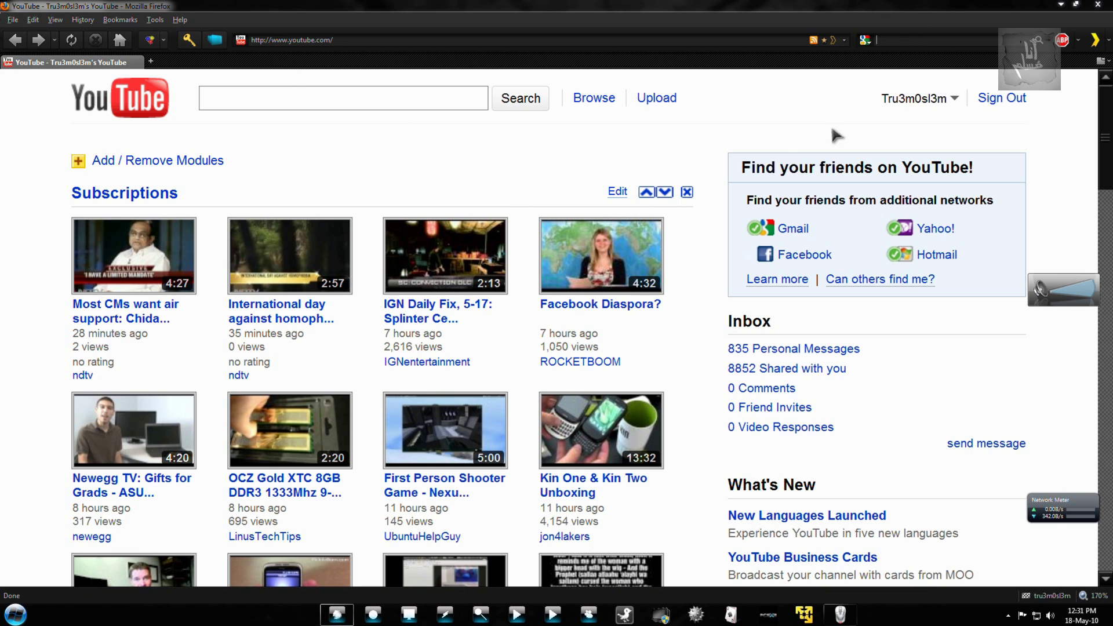
mouse_move(510, 165)
left_mouse_down()
mouse_move(525, 308)
mouse_move(605, 152)
mouse_move(510, 290)
mouse_move(570, 187)
mouse_move(510, 307)
left_mouse_up()
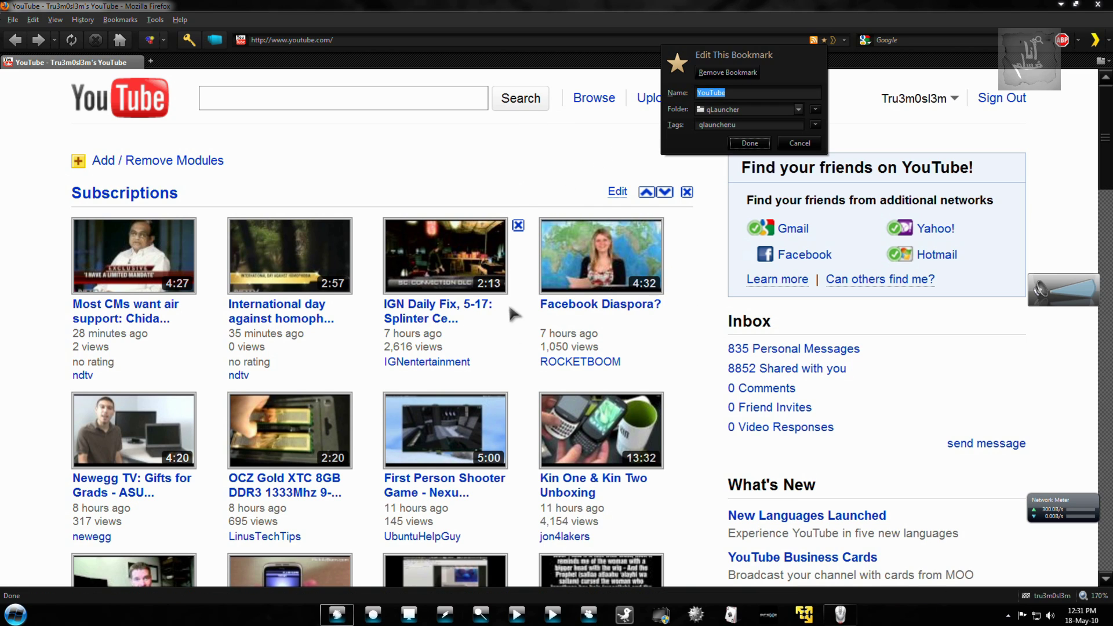
left_click(809, 144)
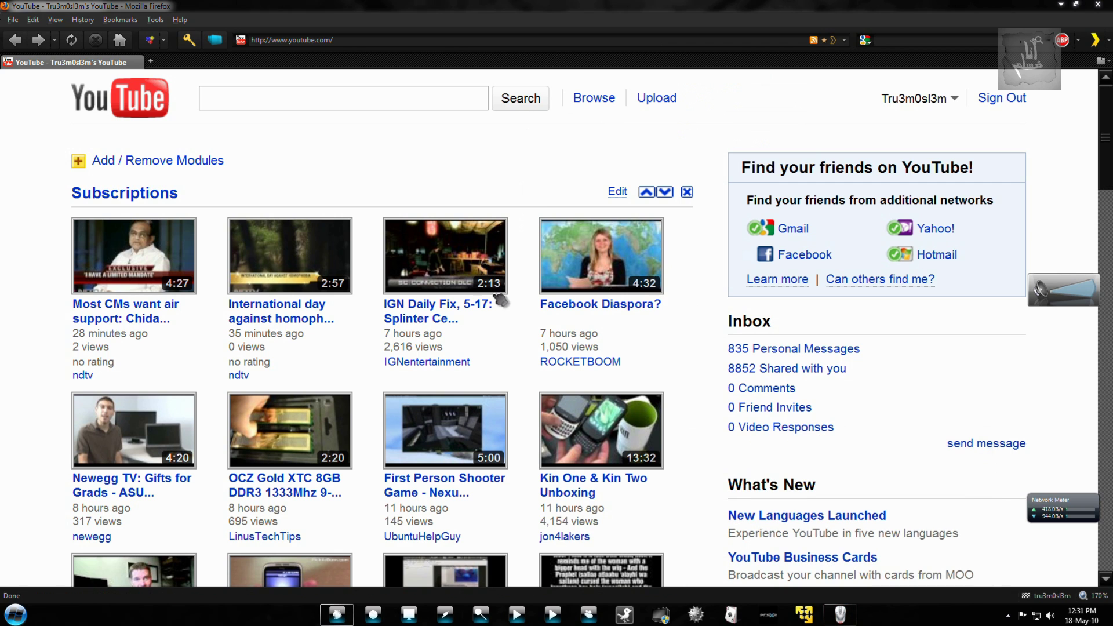
- Reload the YouTube page with its mouse gesture and check the Firefox gestures in High Sign's Available Actions list
mouse_move(494, 295)
left_mouse_down()
mouse_move(491, 173)
mouse_move(602, 285)
left_mouse_up()
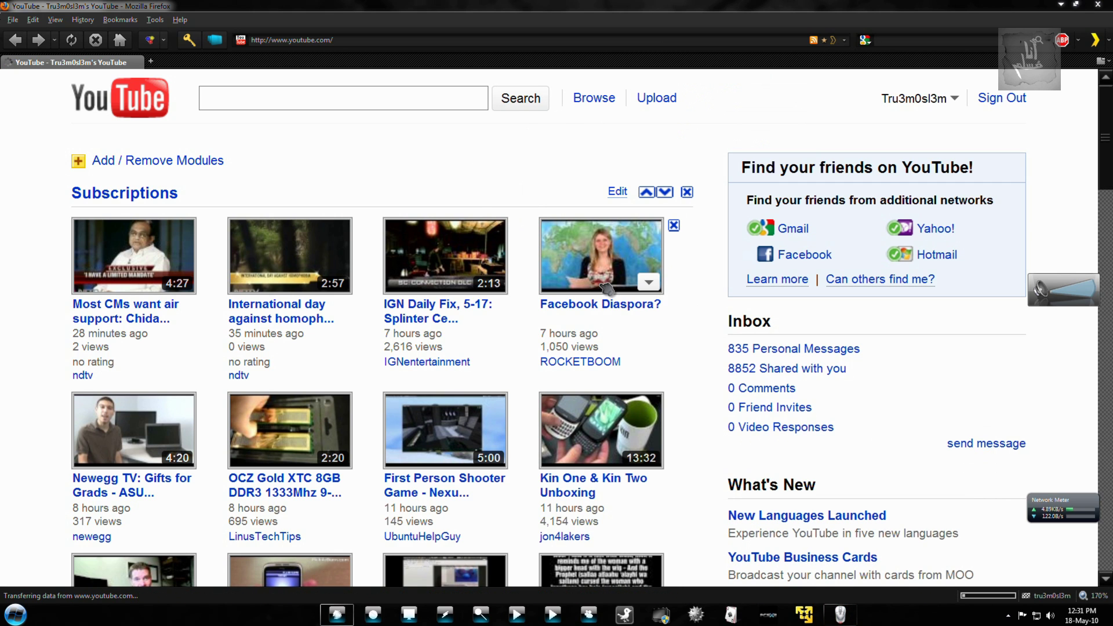
left_click(844, 616)
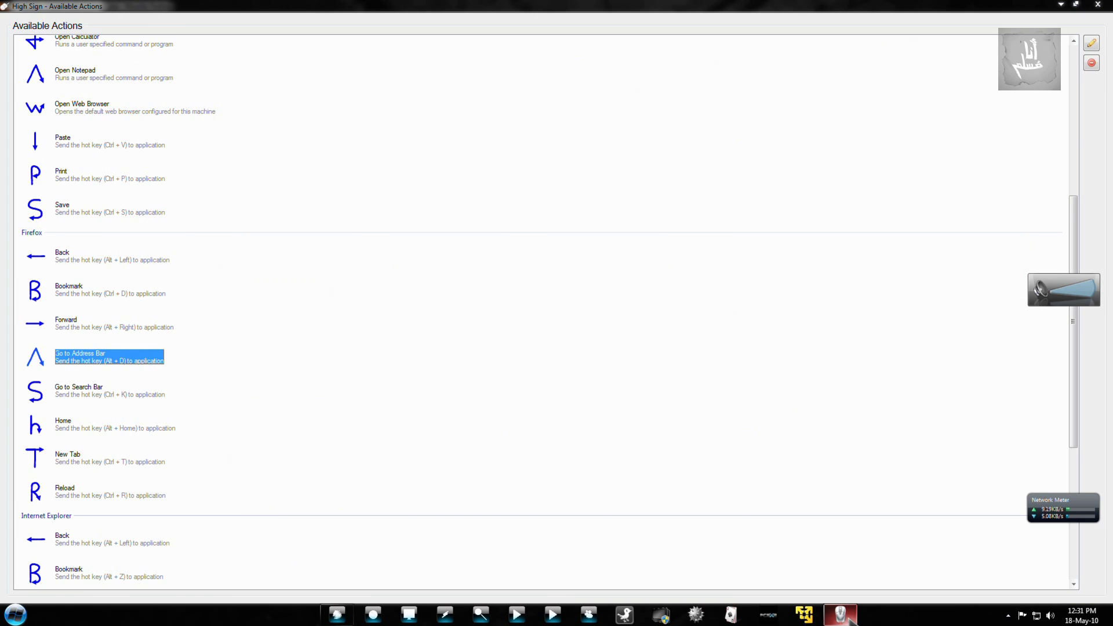
left_click(844, 616)
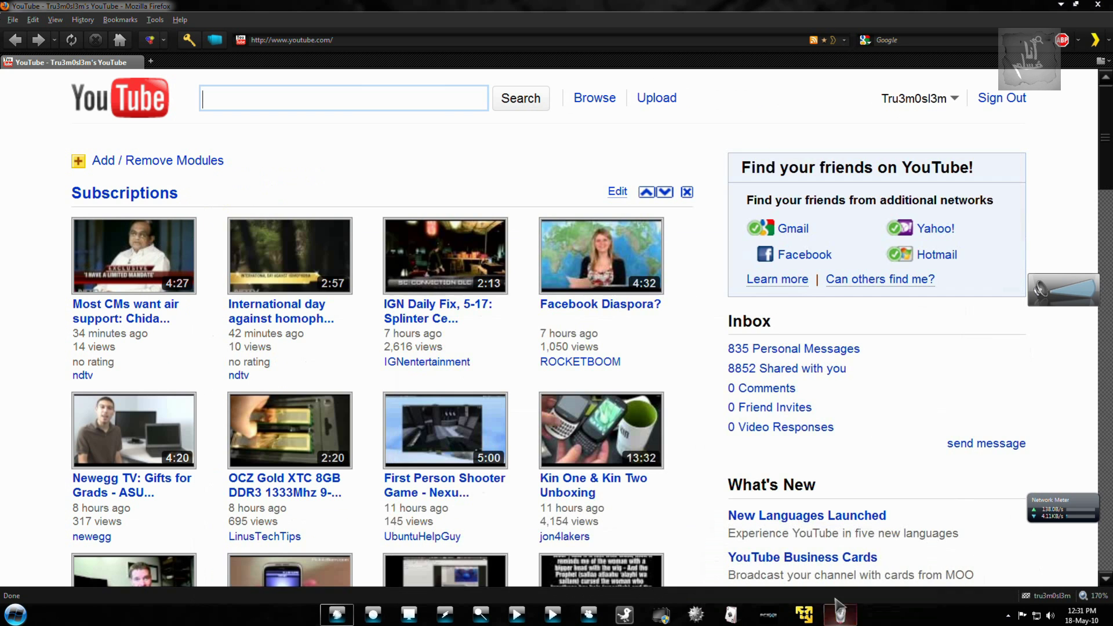
left_click(844, 616)
left_click(841, 616)
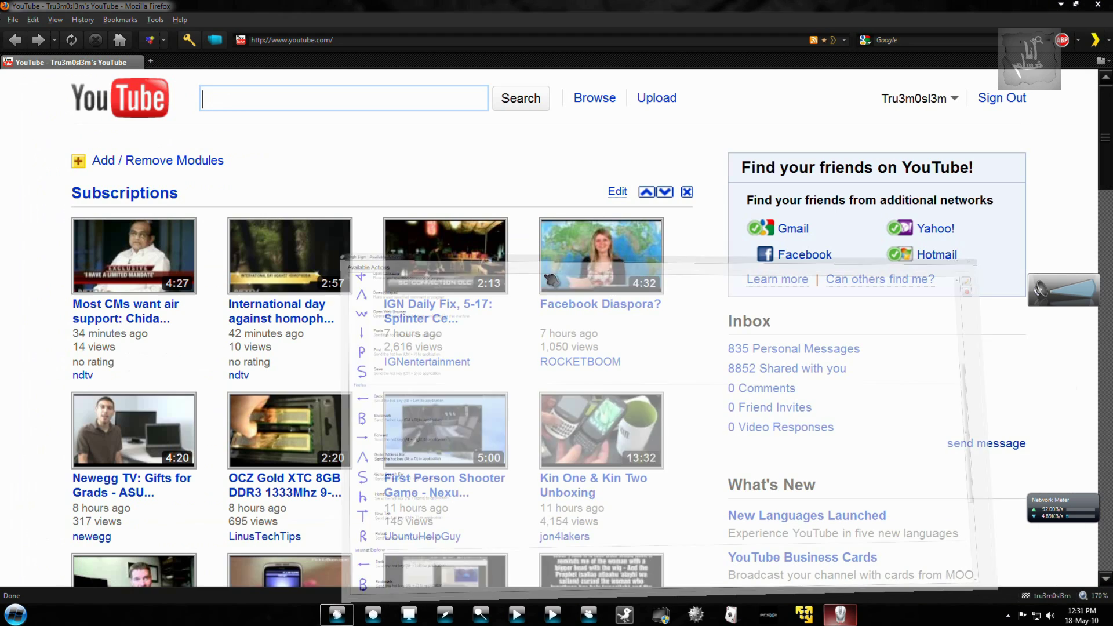
- Go to the Firefox home page and open a new tab with the Home and New Tab gestures
left_click_drag(552, 149, 664, 422)
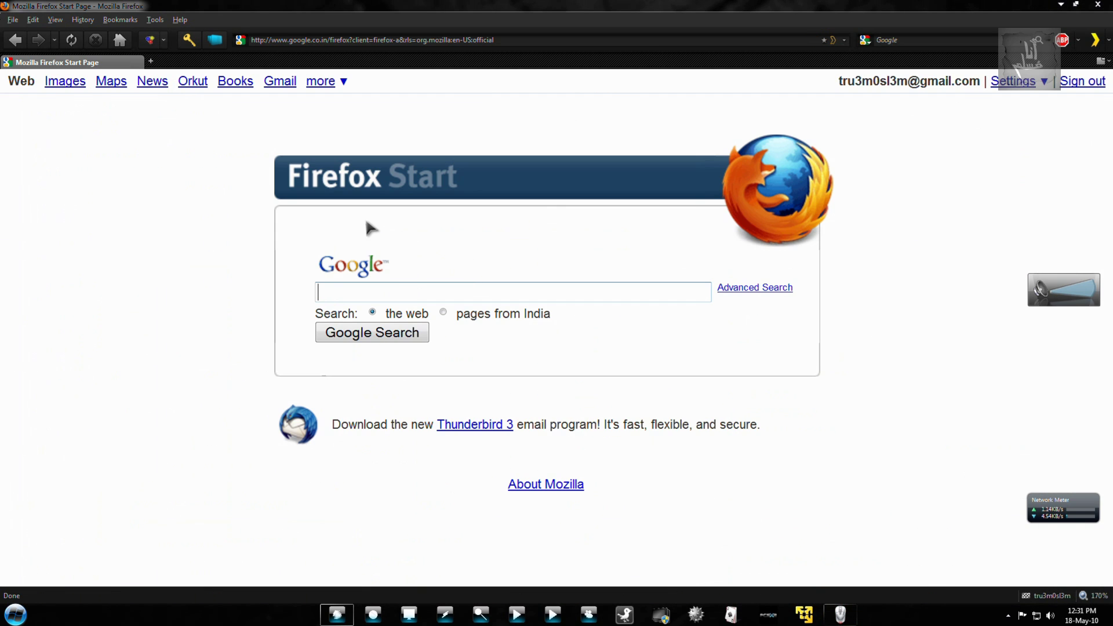
right_click(367, 222)
mouse_move(630, 487)
left_mouse_down()
mouse_move(638, 284)
mouse_move(499, 277)
mouse_move(725, 273)
left_mouse_up()
left_click(674, 508)
mouse_move(672, 516)
left_mouse_down()
mouse_move(628, 257)
mouse_move(845, 269)
left_mouse_up()
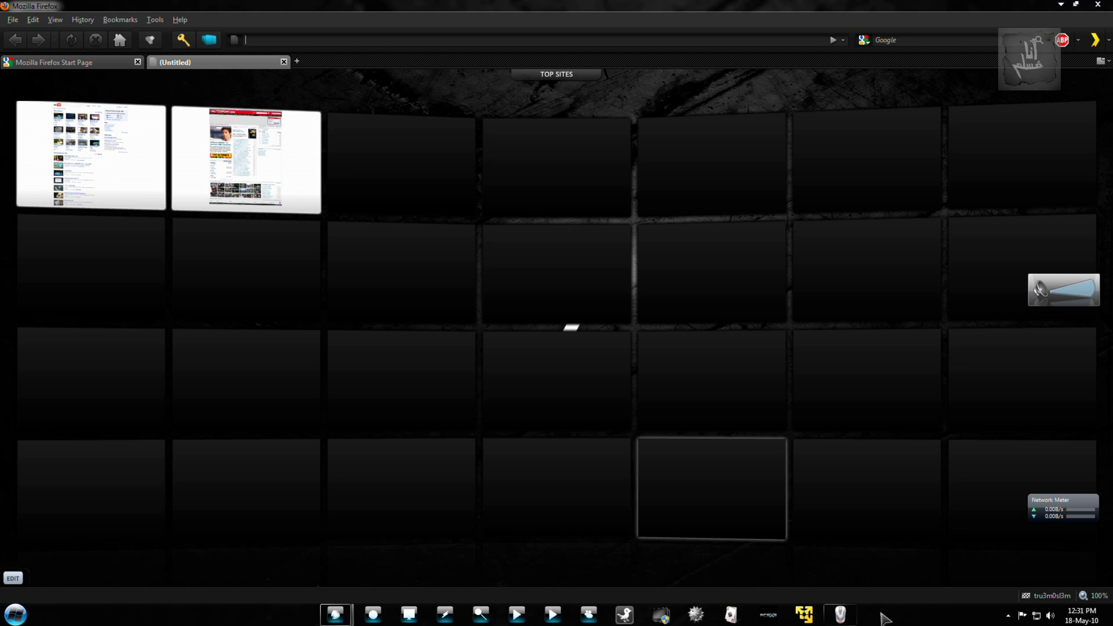
- Return to High Sign and open the Copy action's definition to examine the action types that can be assigned
left_click(840, 614)
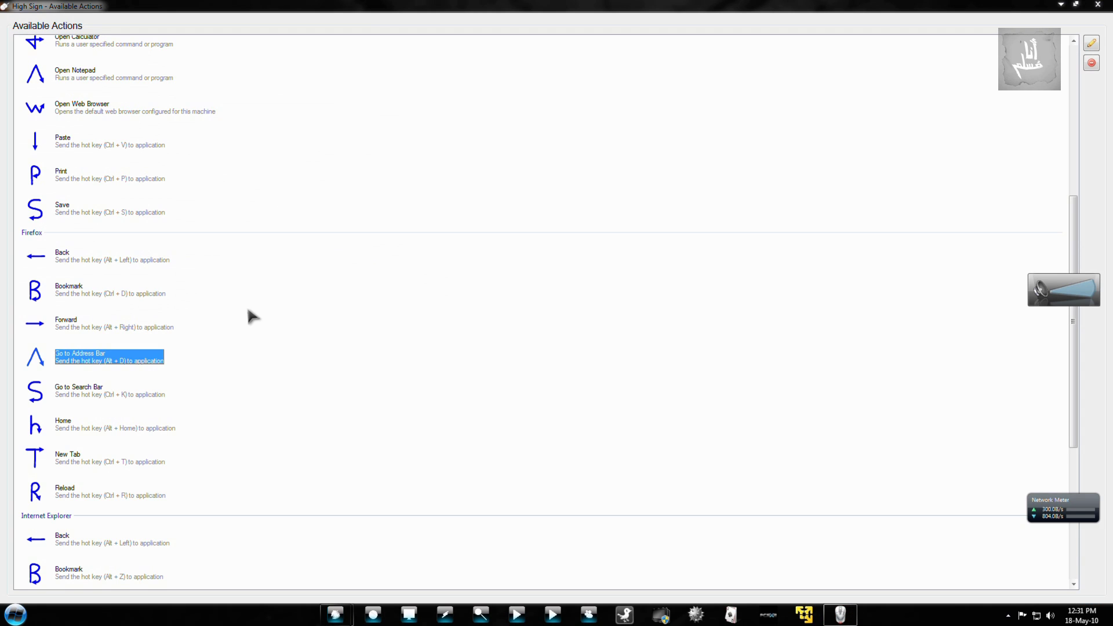
scroll(248, 311, "down", 3)
scroll(250, 318, "up", 6)
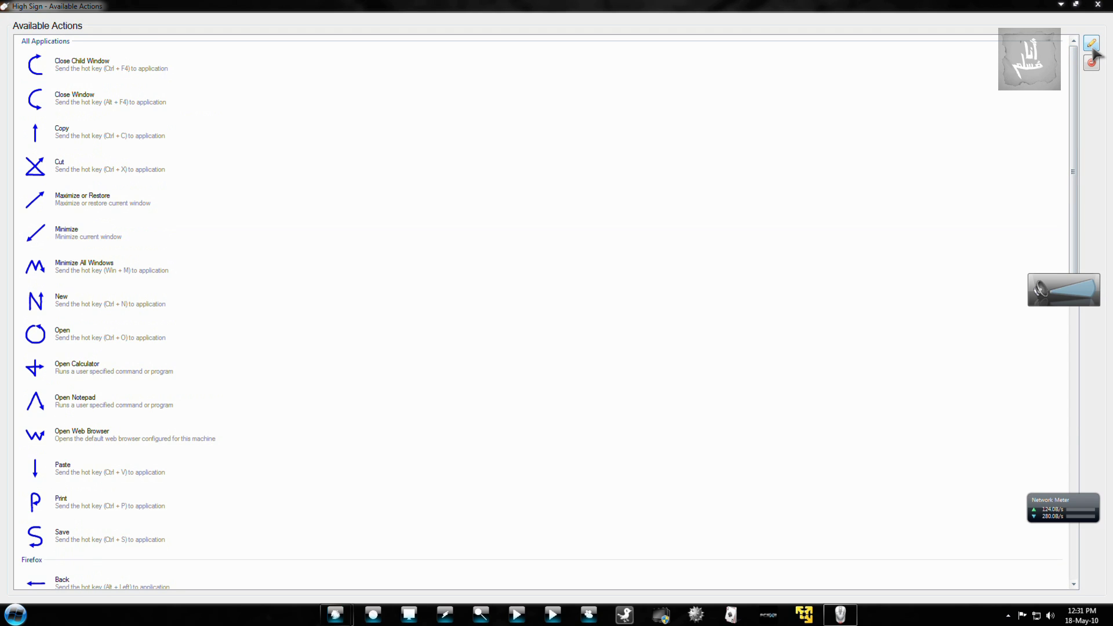
left_click(104, 139)
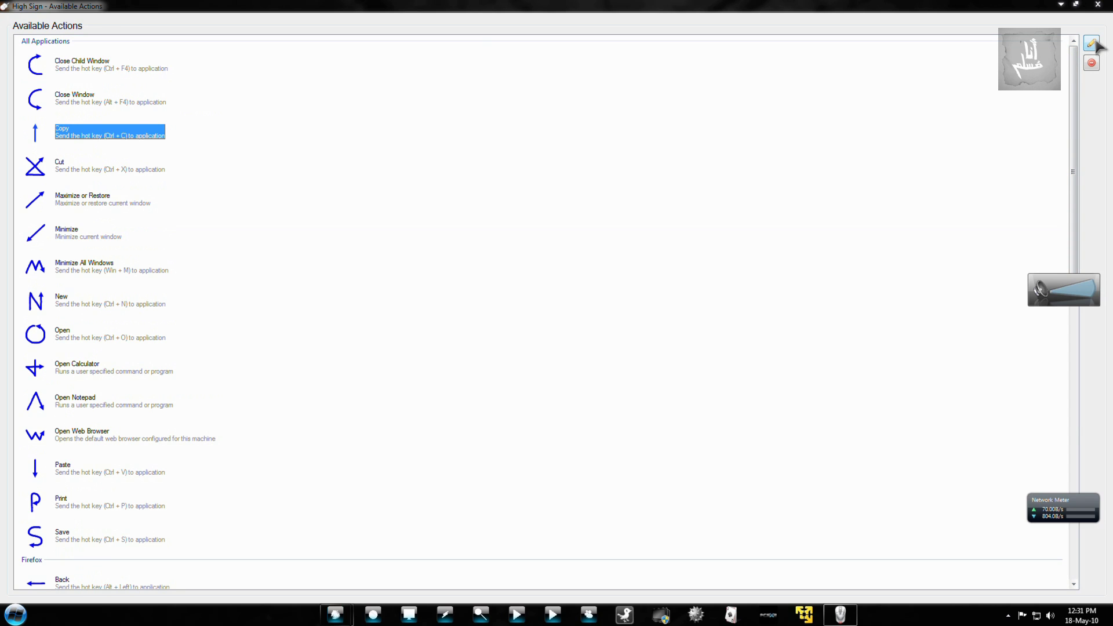
left_click(1094, 44)
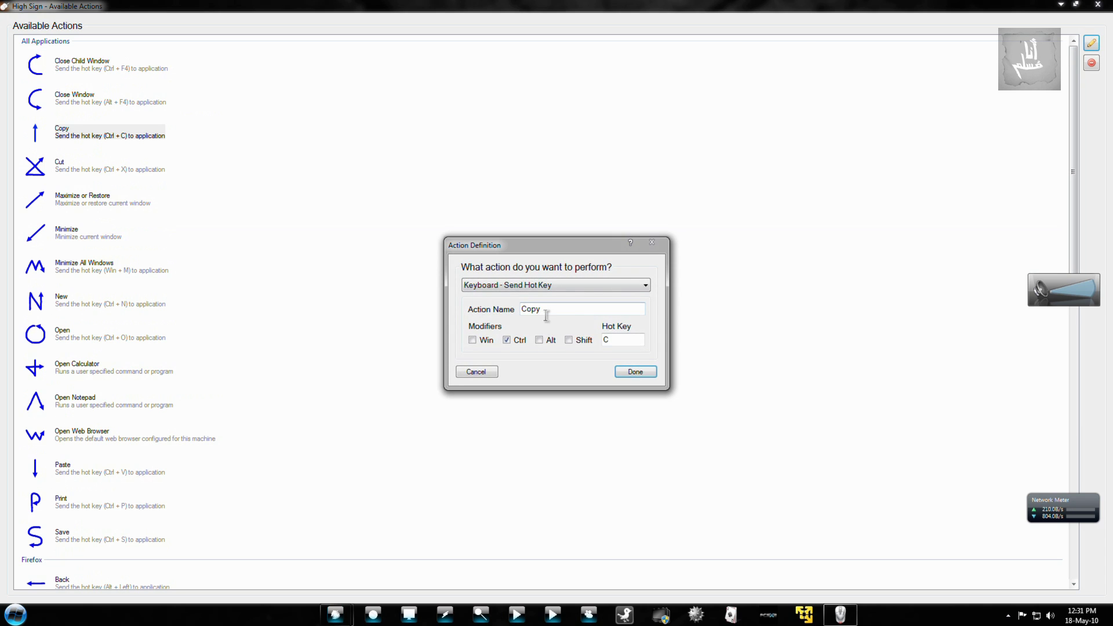
left_click(557, 288)
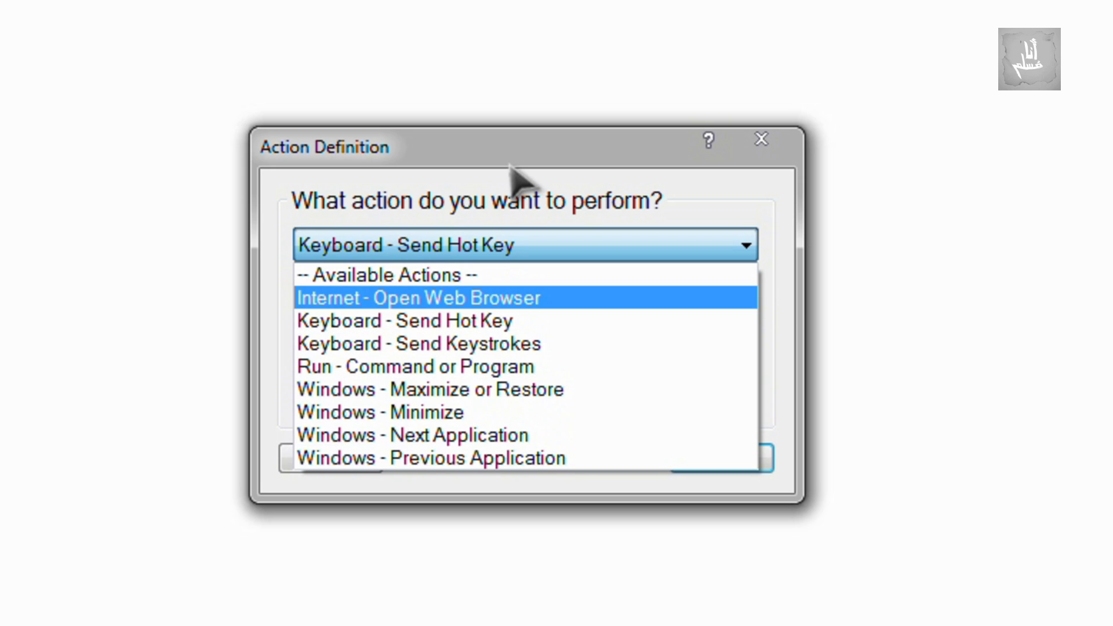
left_click(536, 184)
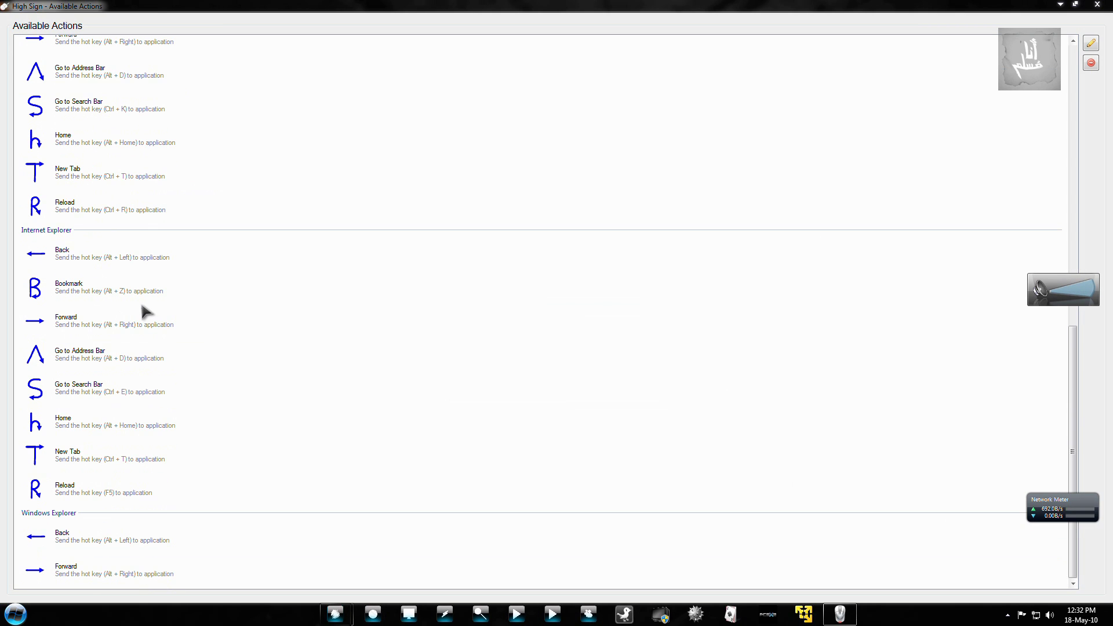
left_click(839, 615)
left_click(840, 615)
scroll(580, 442, "up", 10)
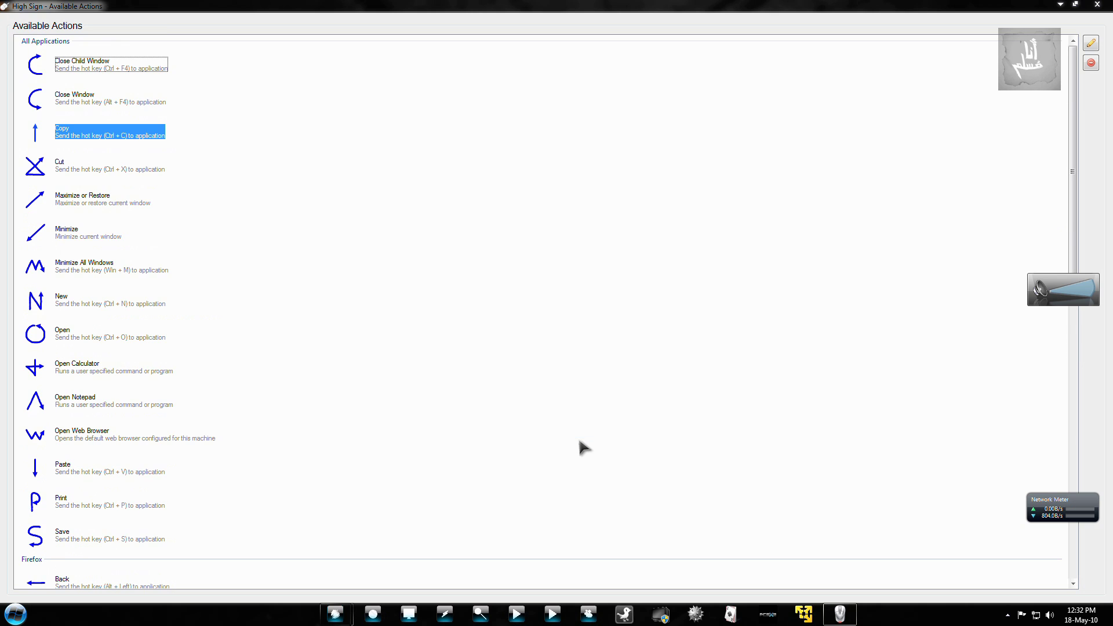
- Restore the Available Actions window to its smaller size, close it with the Close Window gesture, and clear the desktop with another gesture
left_click(1076, 5)
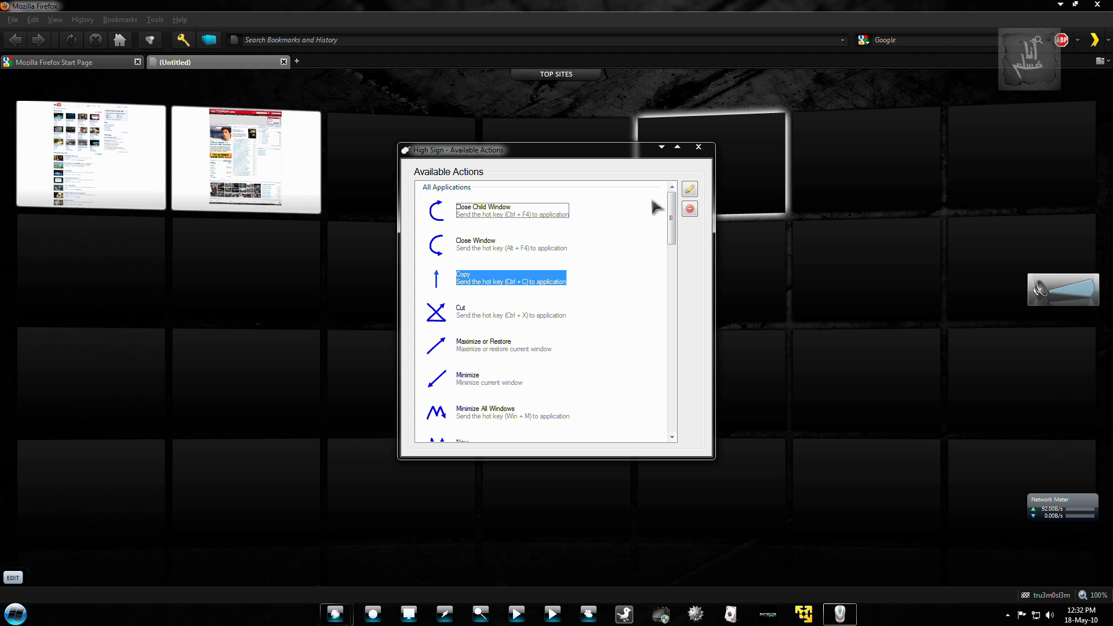
left_click_drag(650, 203, 635, 302)
left_click_drag(547, 249, 700, 340)
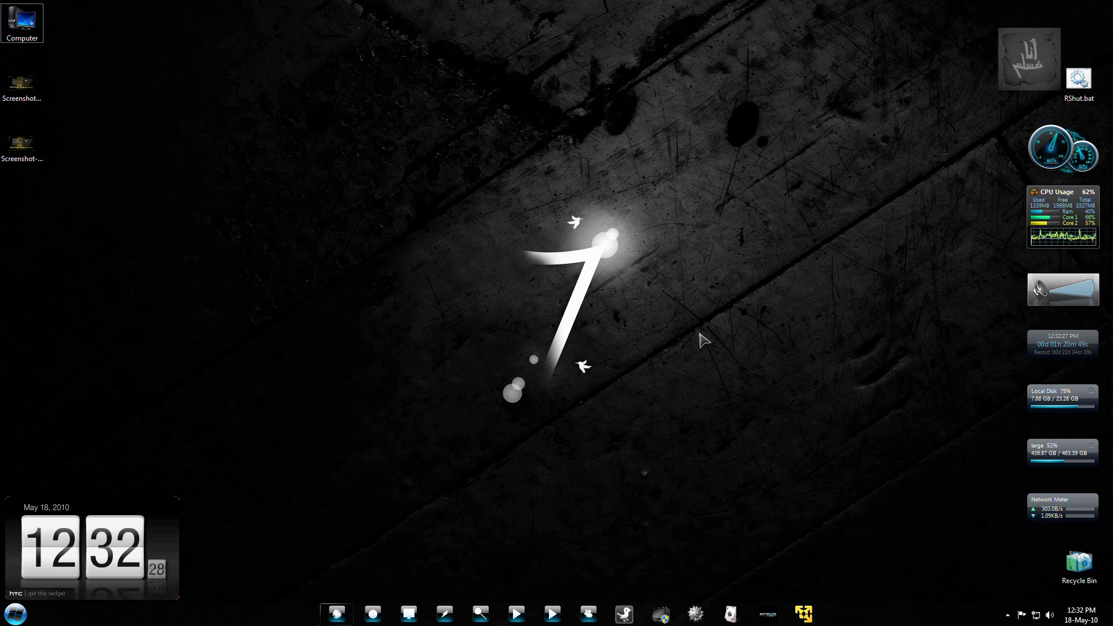